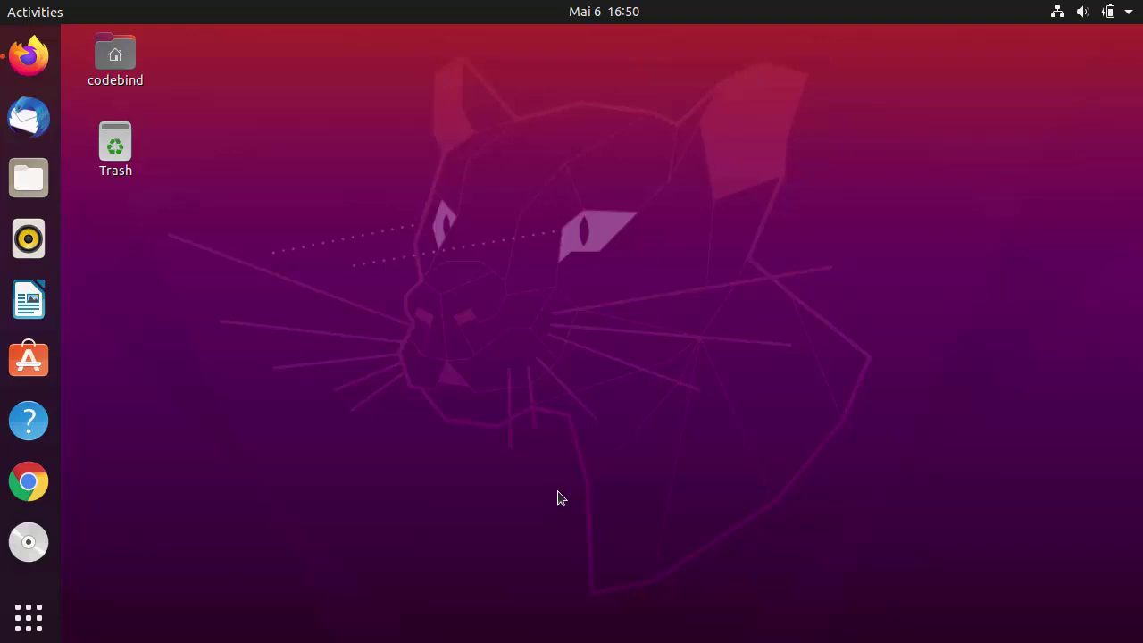
# Bring Firefox forward and open the 'WineHQ - Run Windows applications' search result
pyautogui.click(127, 99)
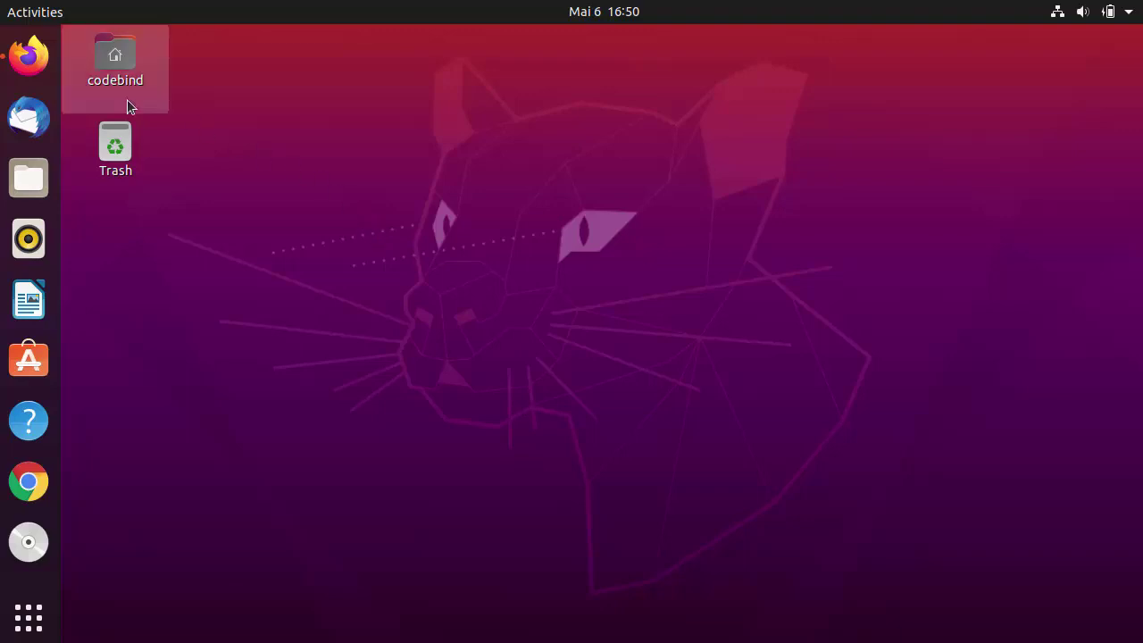
pyautogui.click(37, 64)
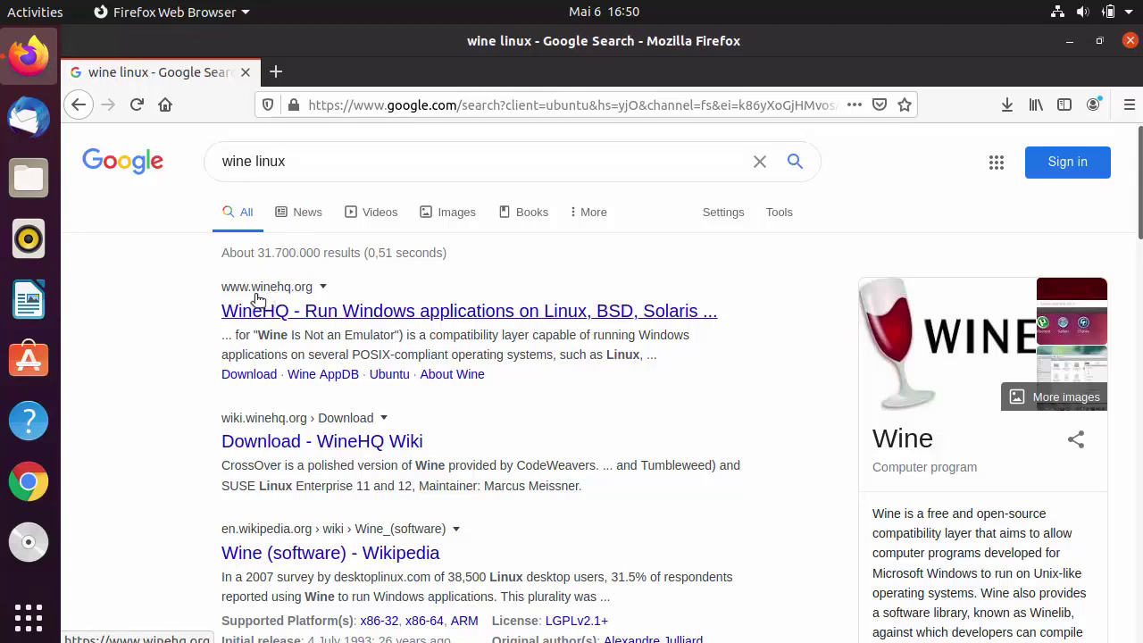
pyautogui.click(327, 311)
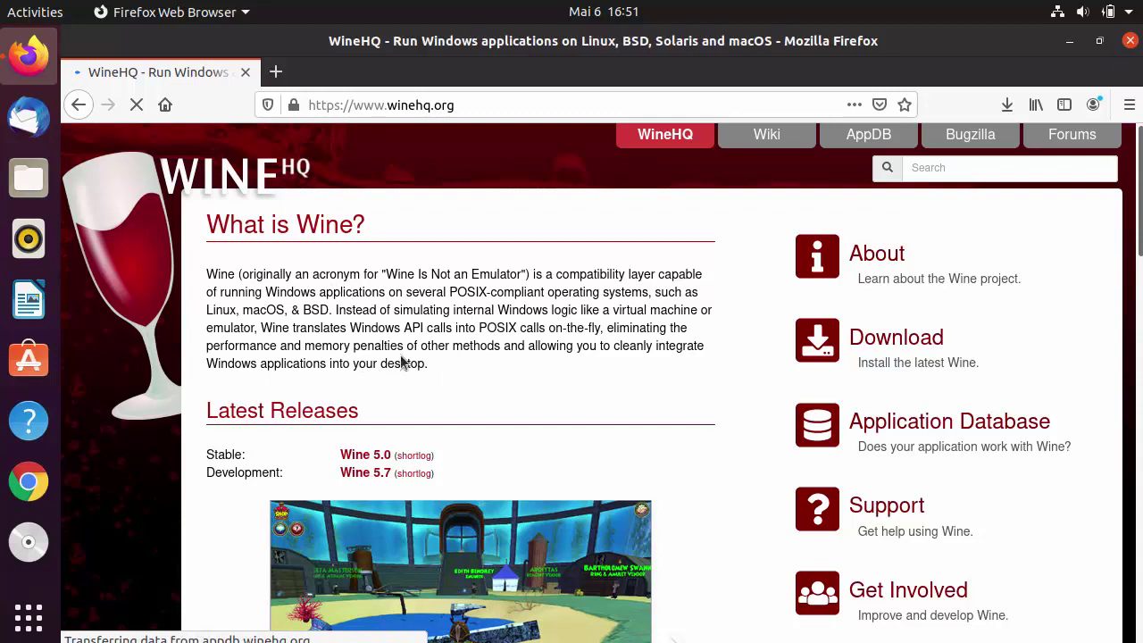
pyautogui.scroll(-3, 430, 342)
pyautogui.scroll(3, 434, 349)
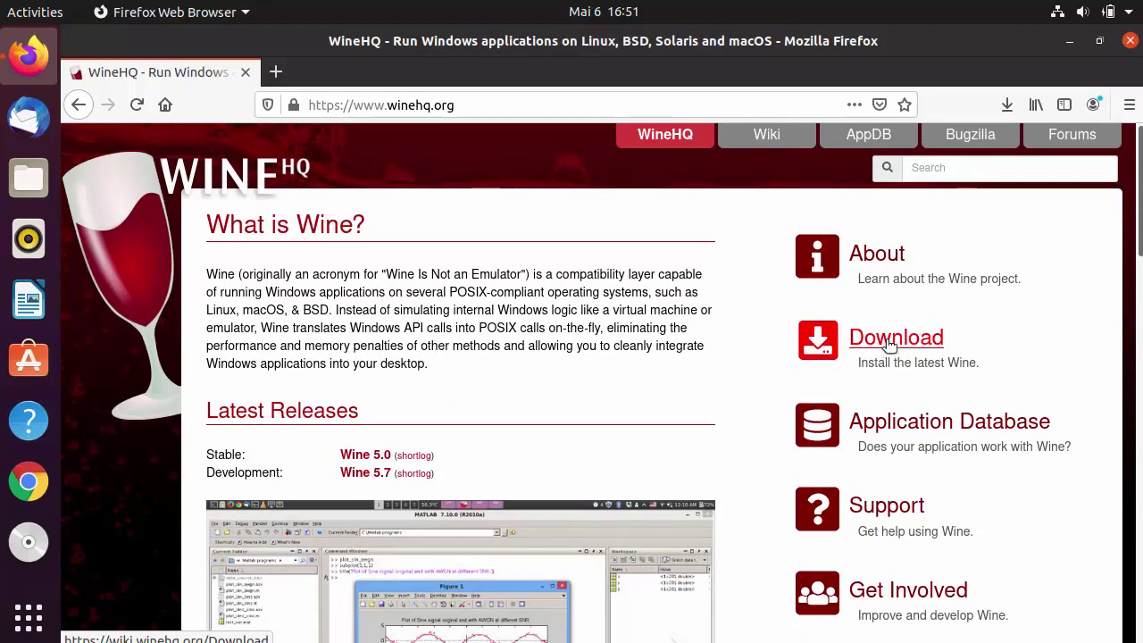
# Open the WineHQ Download page and scroll to the WineHQ Binary Packages table
pyautogui.click(891, 341)
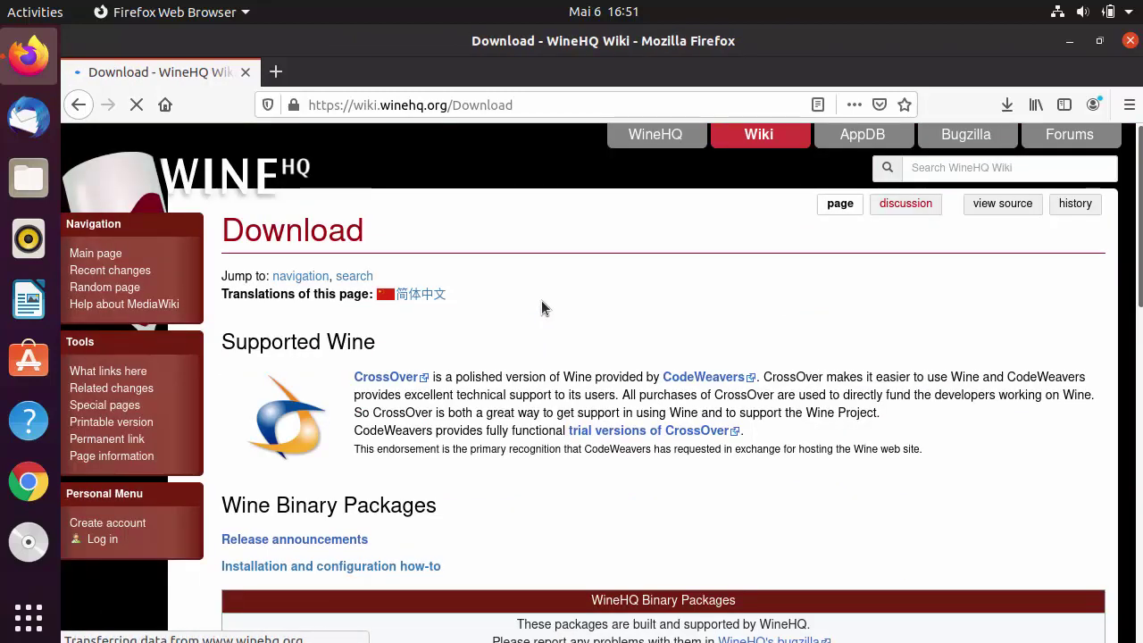
pyautogui.scroll(-5, 542, 303)
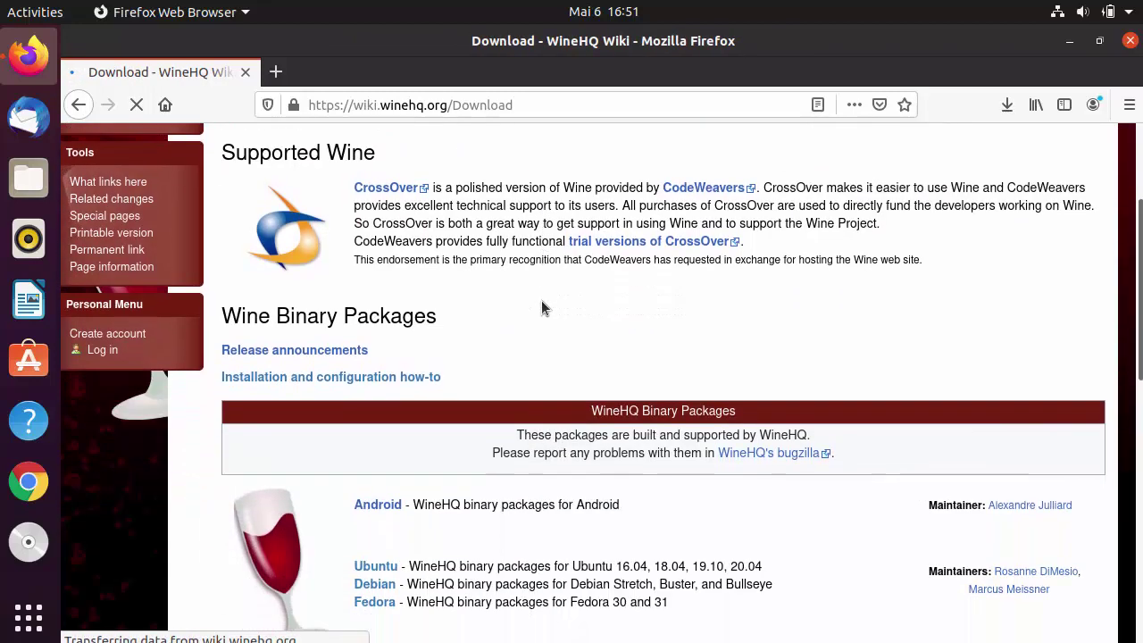
pyautogui.scroll(-2, 541, 308)
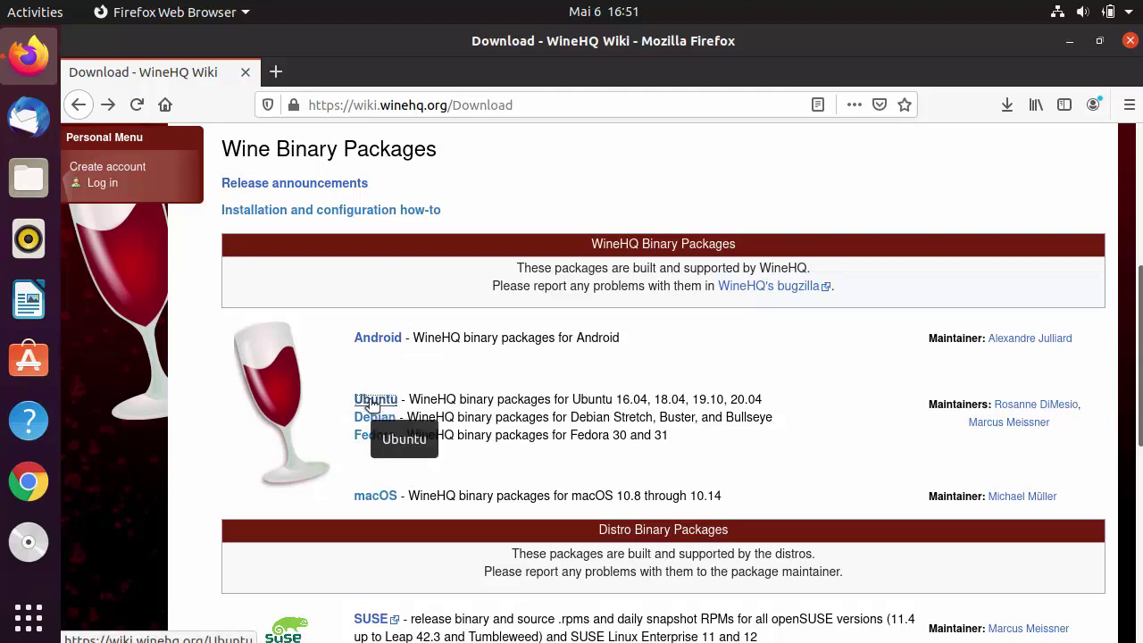
# Open the Ubuntu entry in the binary packages table and scroll to the repository commands
pyautogui.click(371, 404)
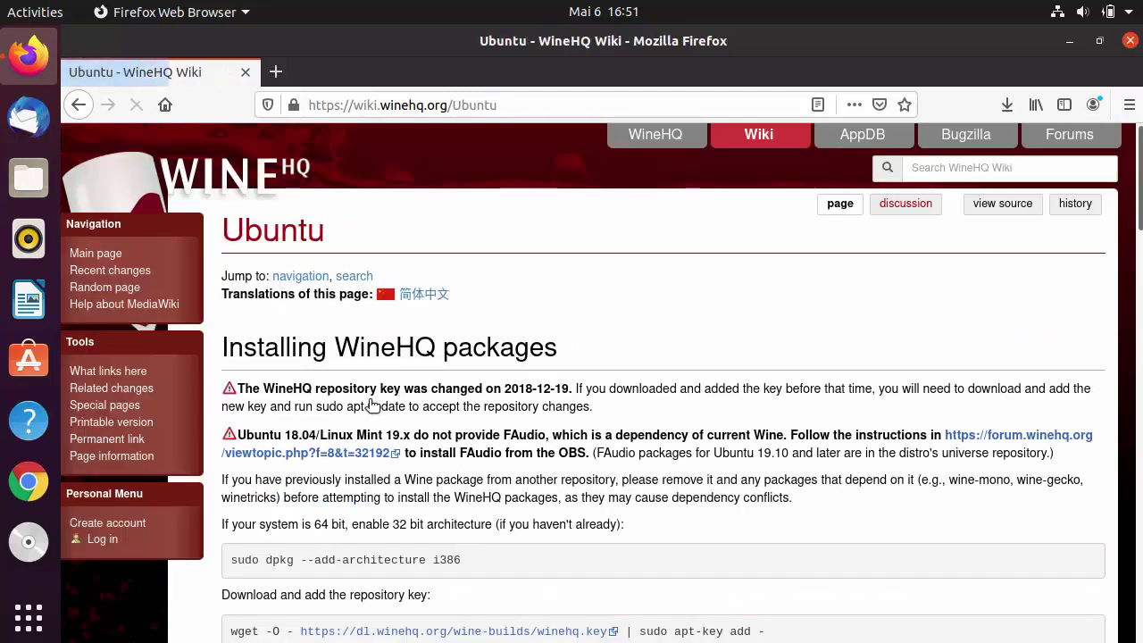
pyautogui.scroll(-2, 519, 349)
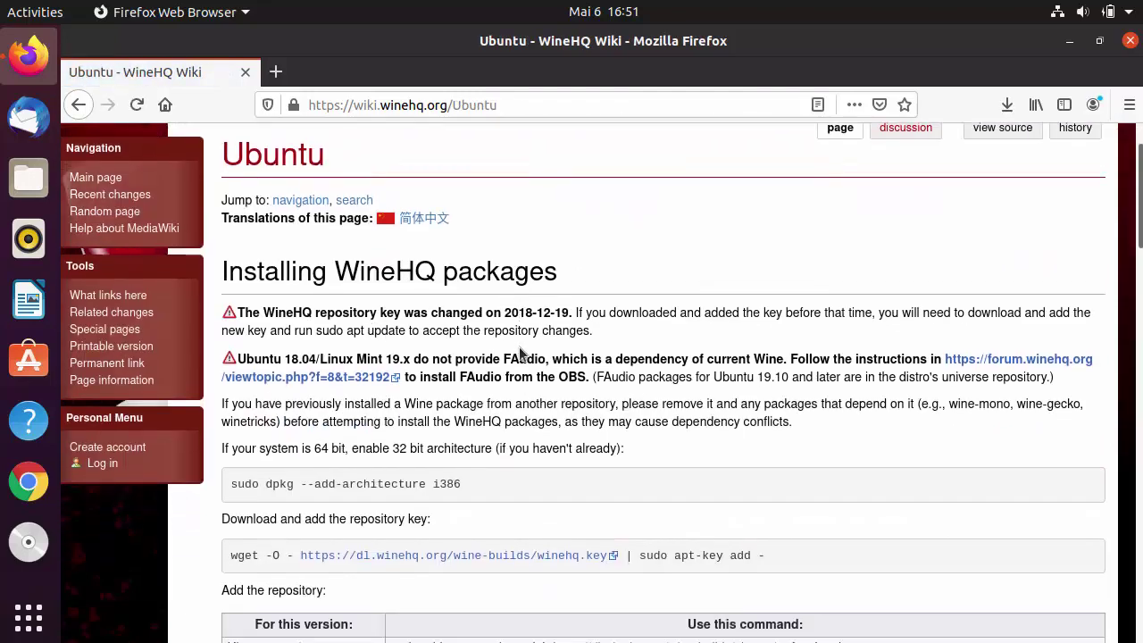
pyautogui.scroll(-1, 479, 378)
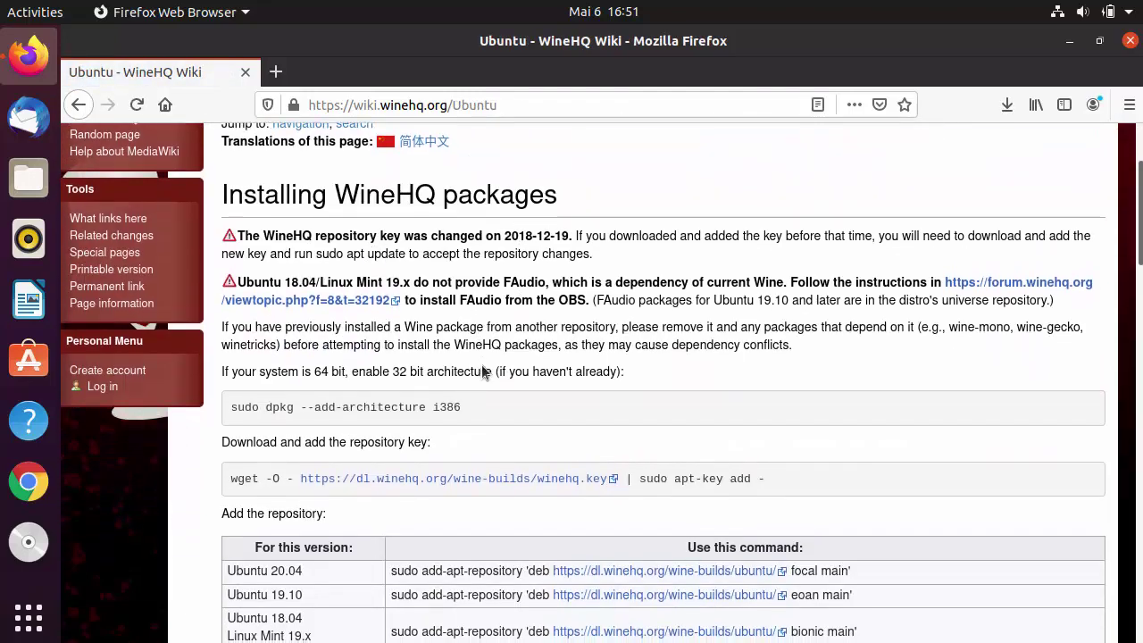
pyautogui.scroll(-1, 482, 373)
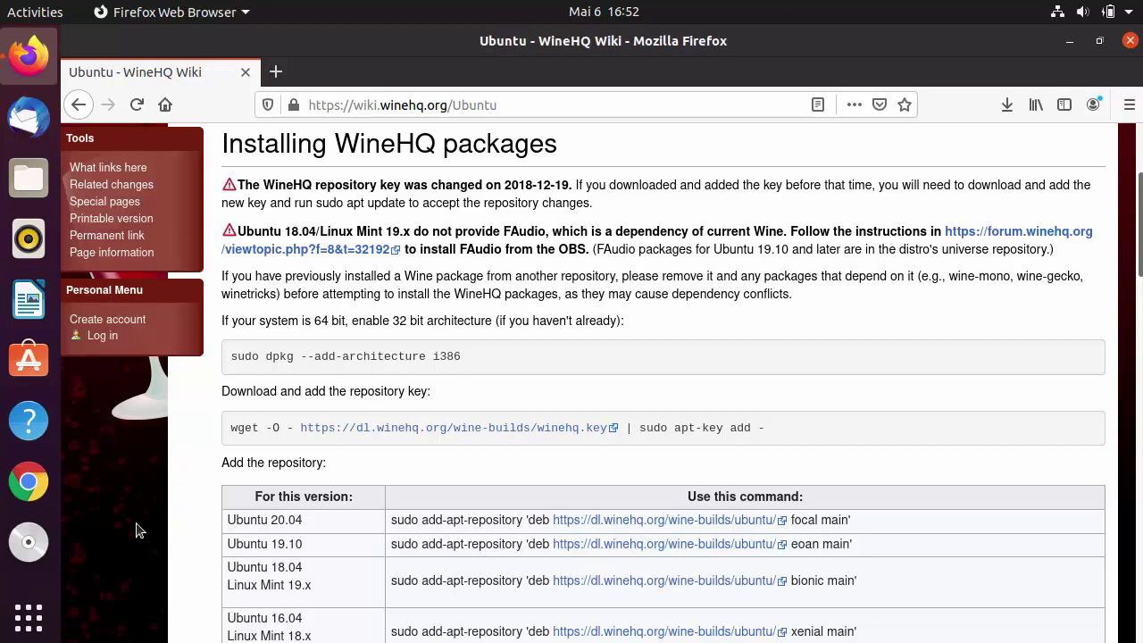
# Launch Terminal from the 'te' app search and open a new terminal with the larger-text profile
pyautogui.hotkey('ctrl', 'alt', 't')
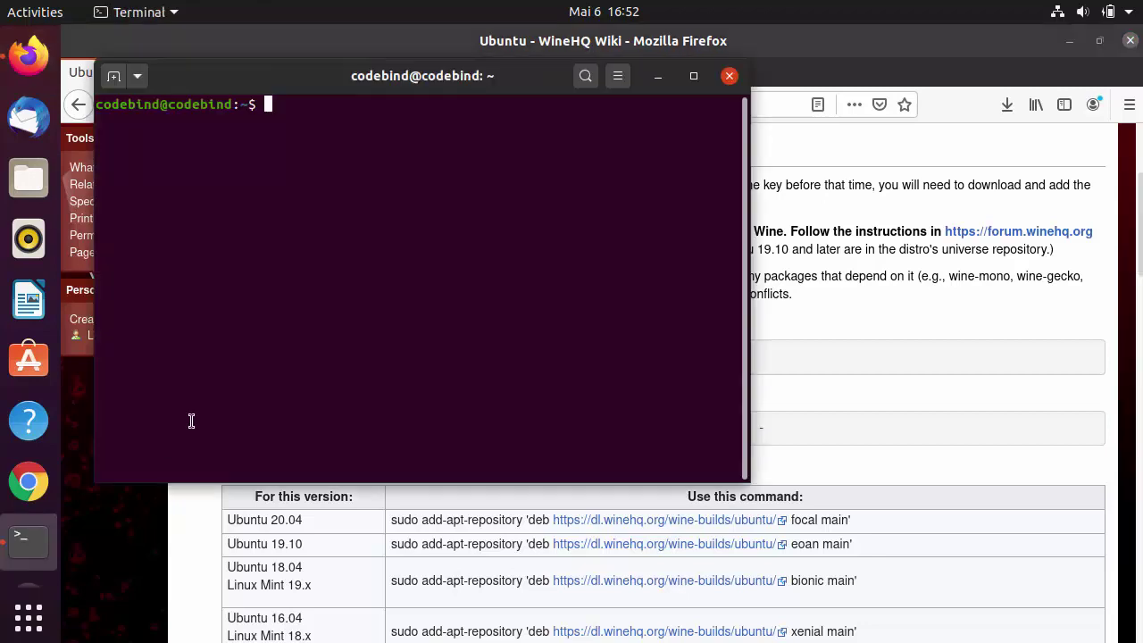
pyautogui.click(730, 76)
pyautogui.click(32, 623)
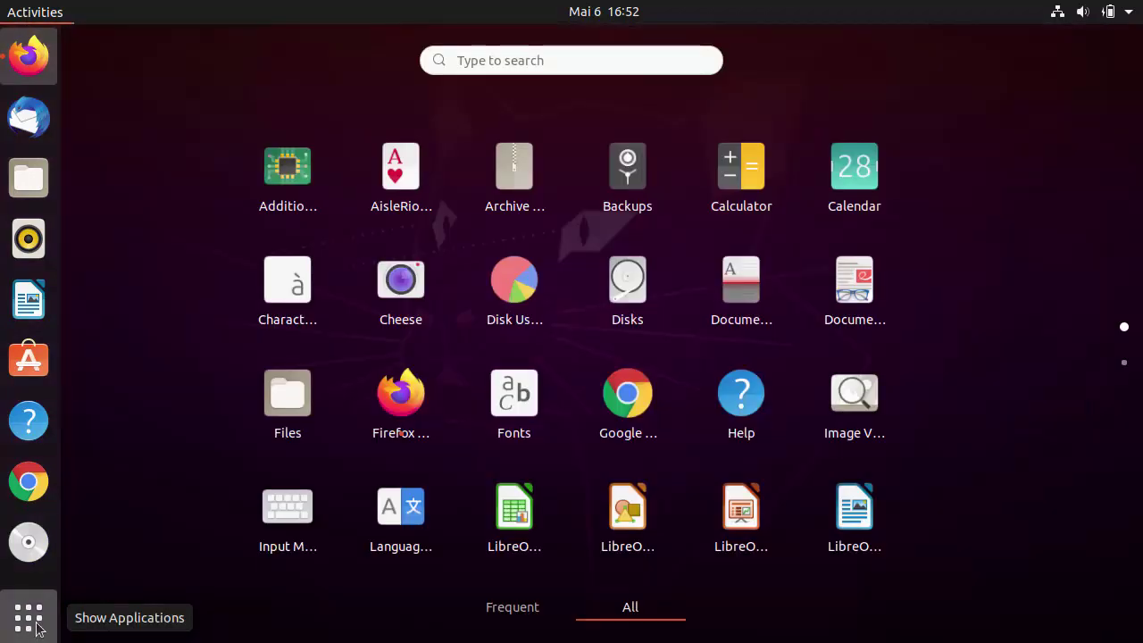
pyautogui.click(580, 56)
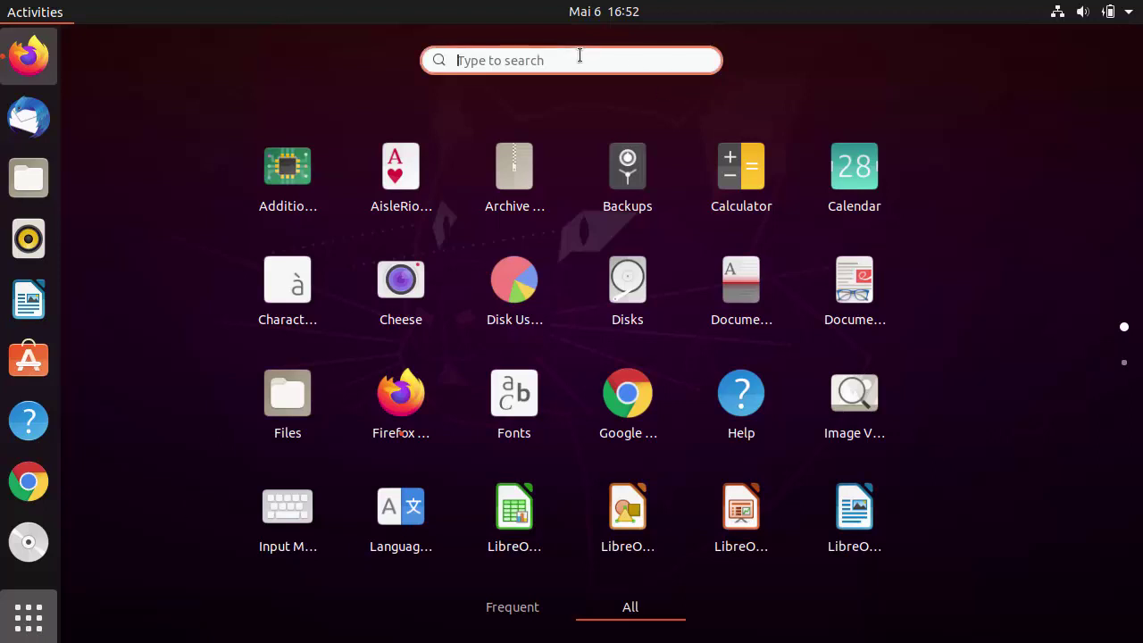
pyautogui.write('te')
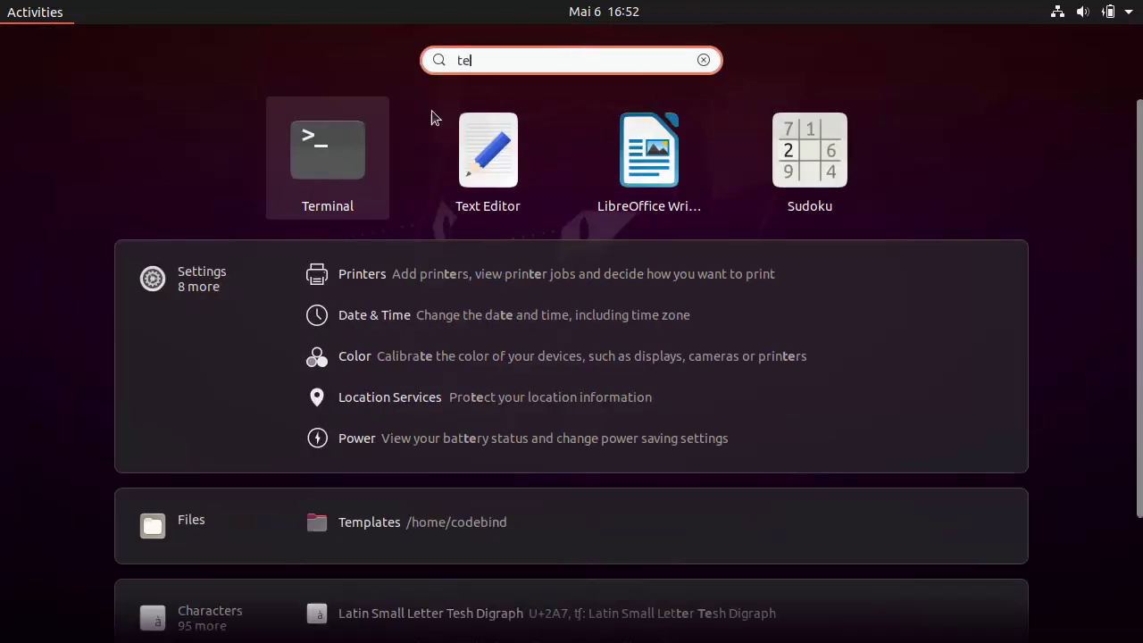
pyautogui.click(332, 140)
pyautogui.click(146, 79)
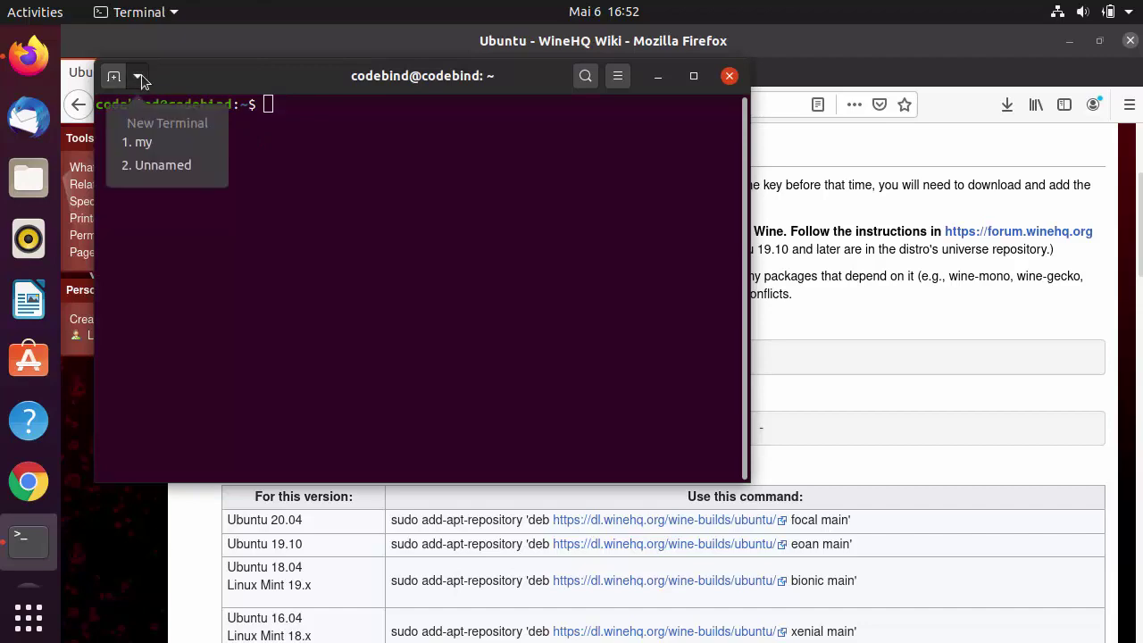
pyautogui.click(147, 138)
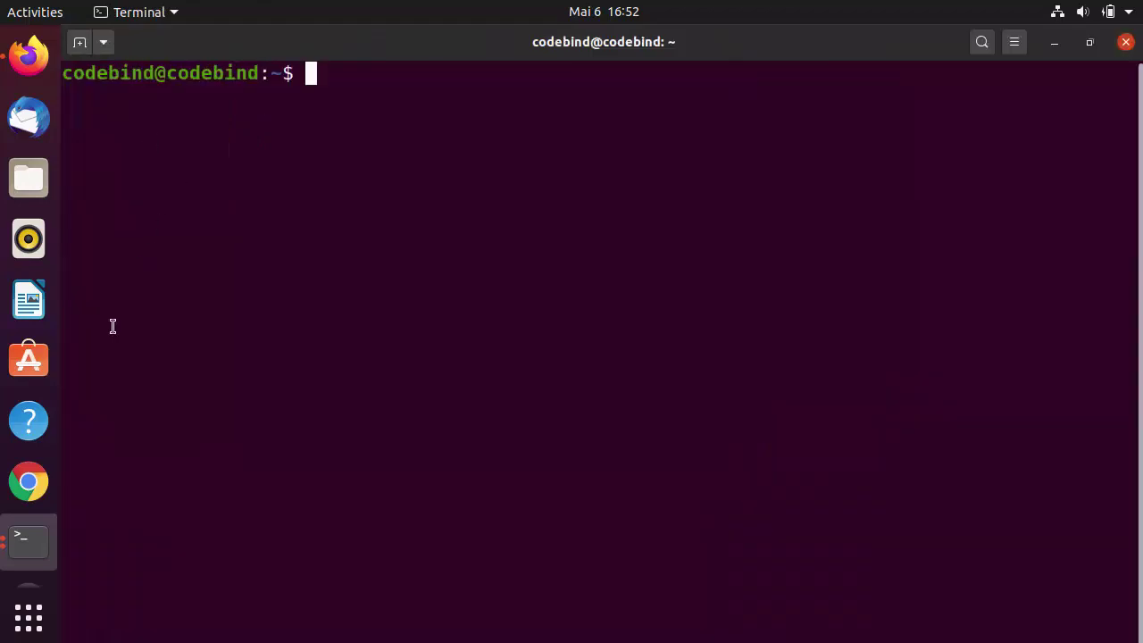
# Copy 'sudo dpkg --add-architecture i386' from the wiki and run it, entering the sudo password
pyautogui.click(29, 56)
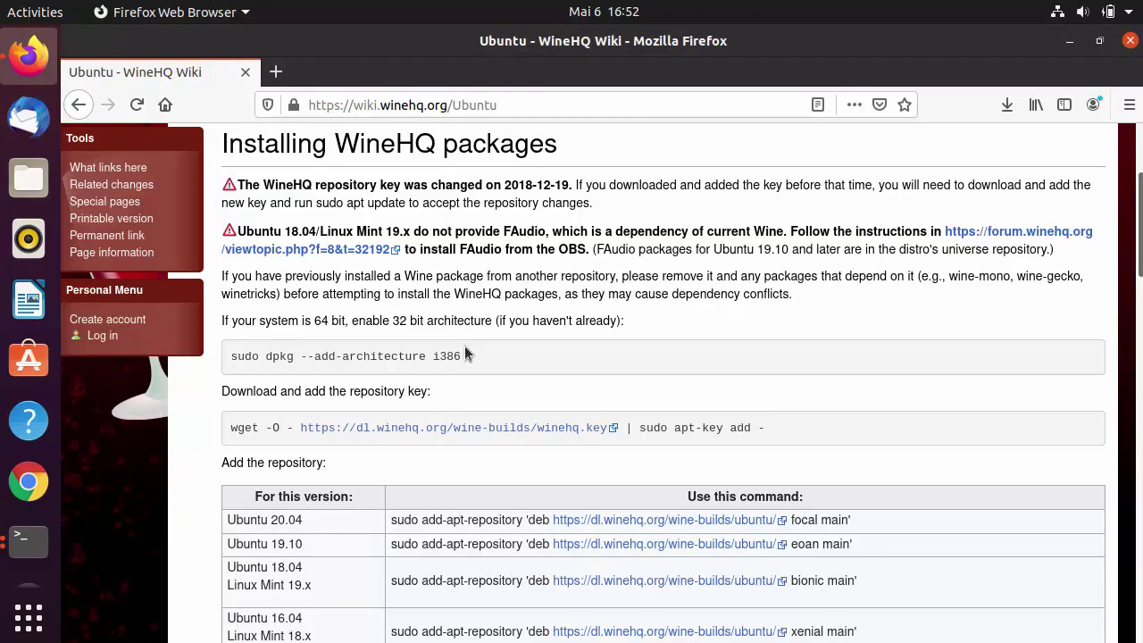
pyautogui.tripleClick(255, 355)
pyautogui.hotkey('ctrl', 'c')
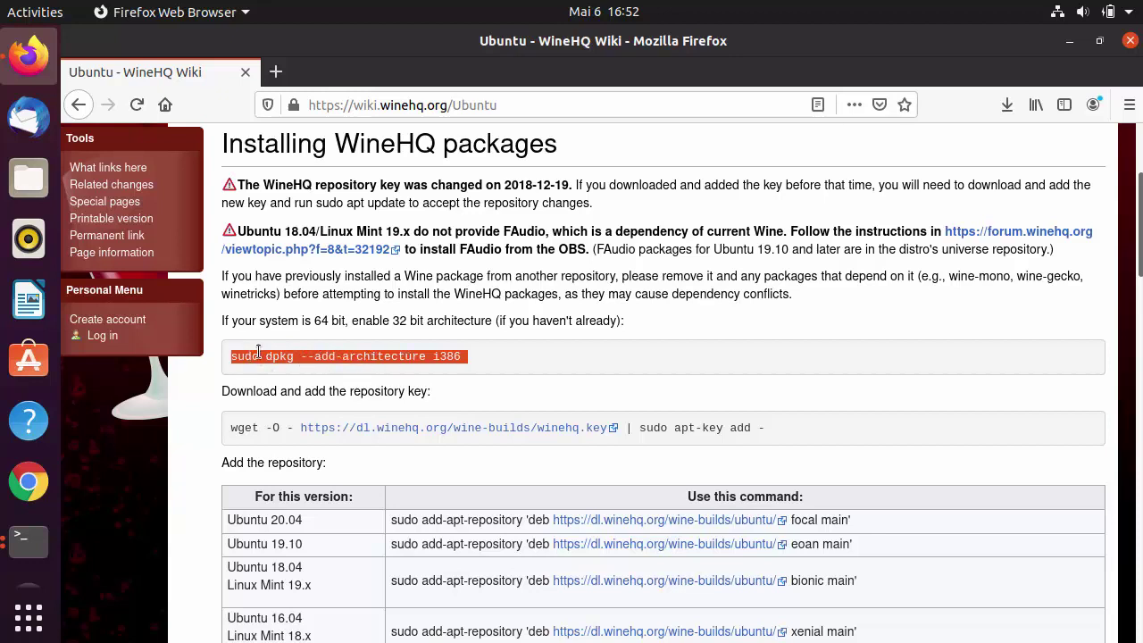
pyautogui.hotkey('ctrl', 'alt', 't')
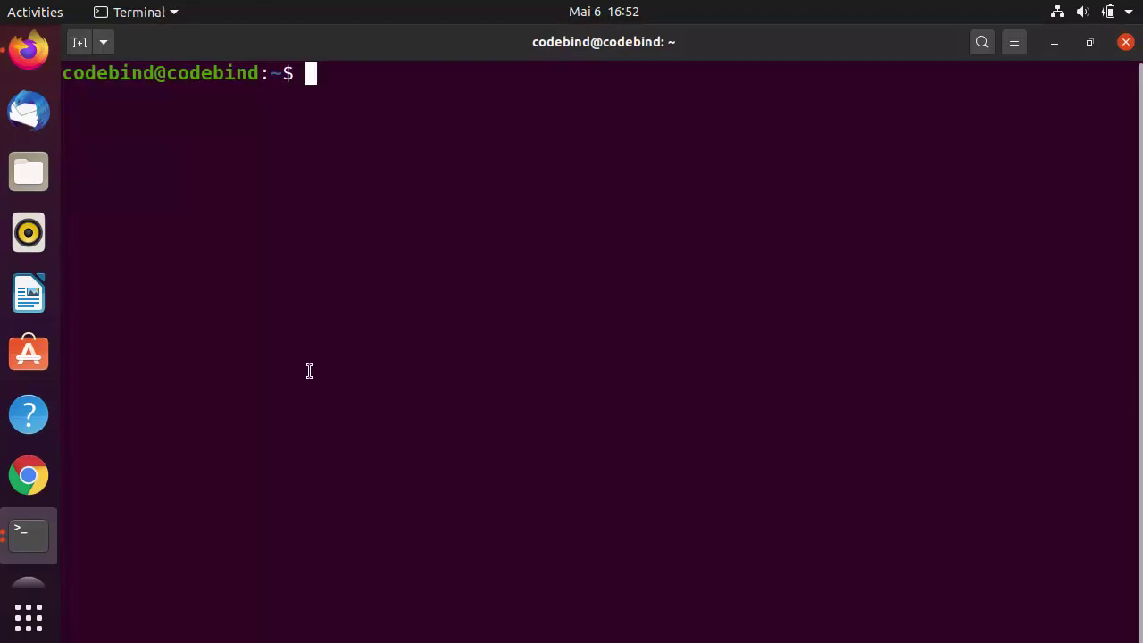
pyautogui.hotkey('ctrl', 'shift', 'v')
pyautogui.press('Return')
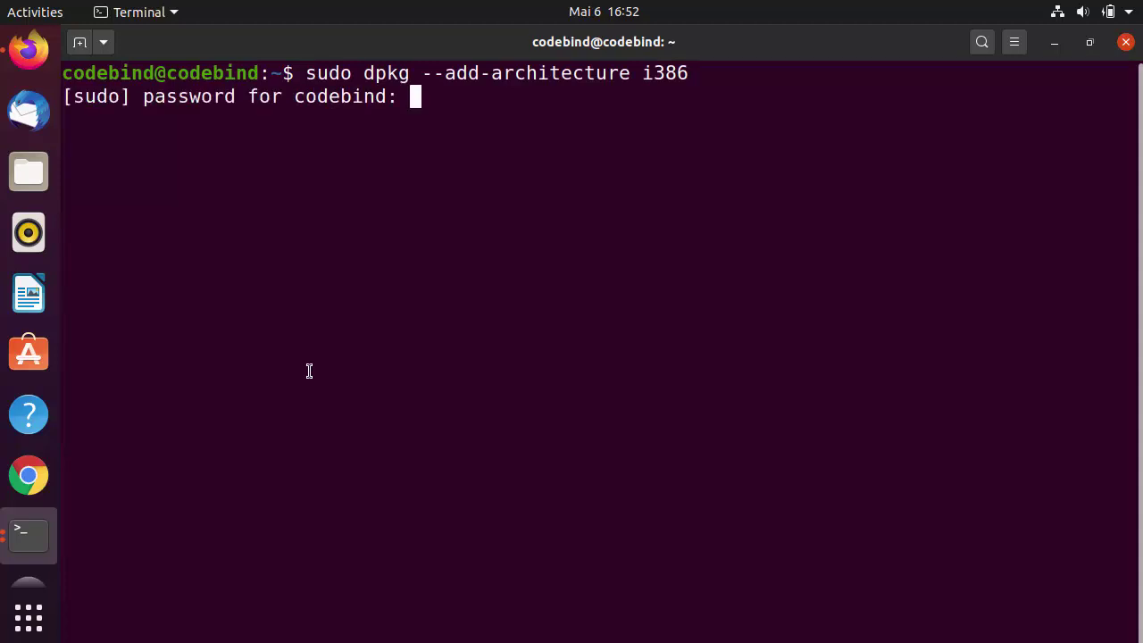
pyautogui.press('Return')
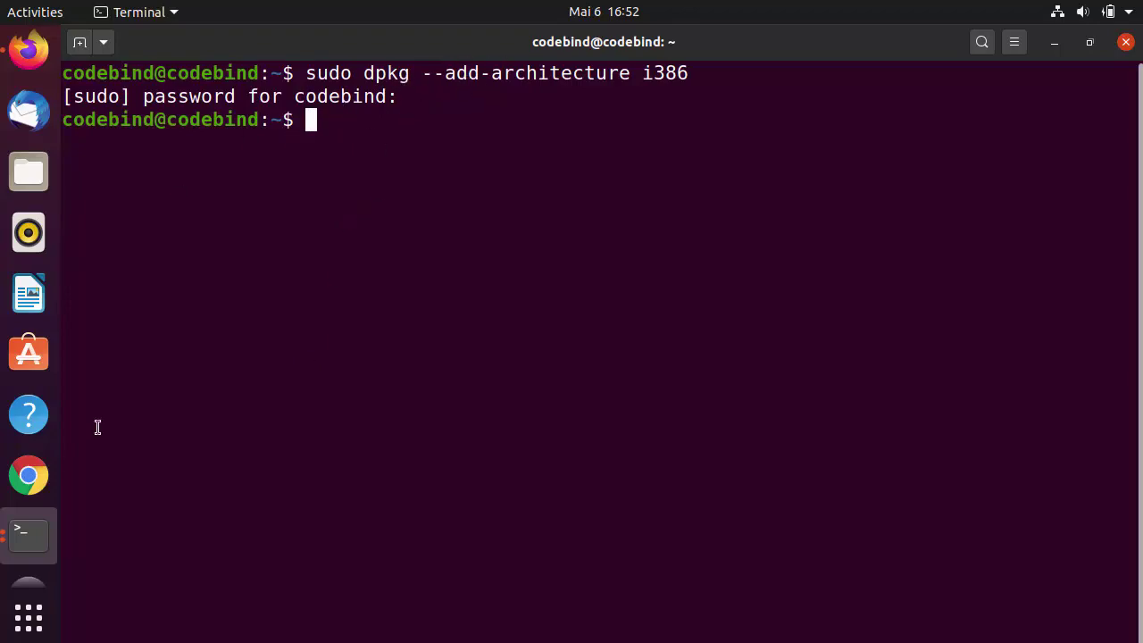
# Copy the wget … apt-key add - command from the wiki and run it in the terminal
pyautogui.click(28, 51)
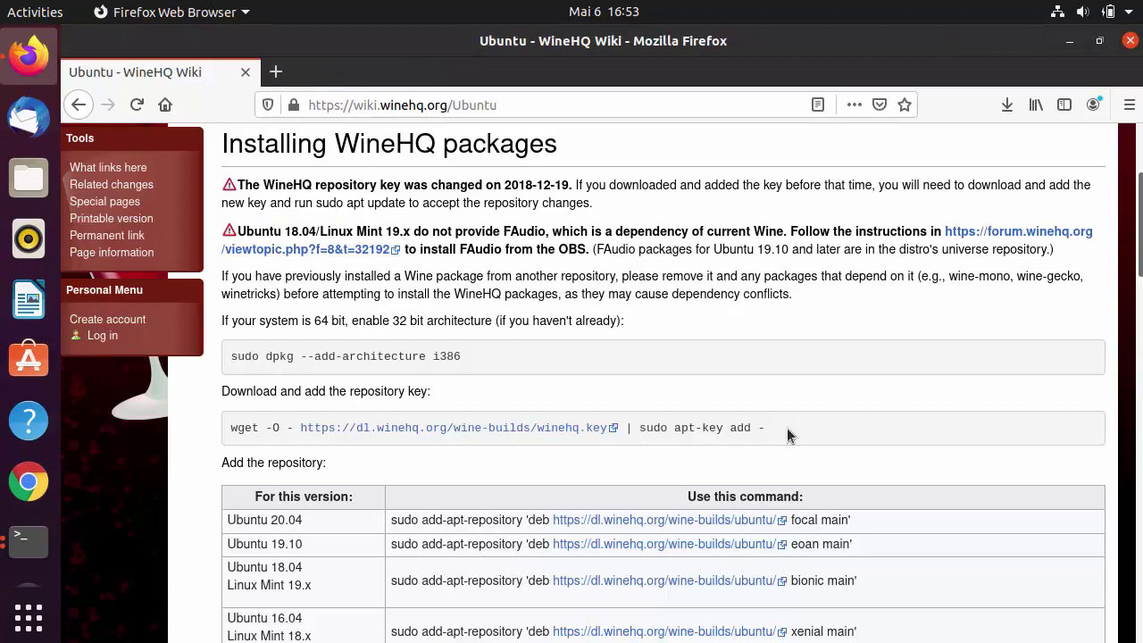
pyautogui.moveTo(788, 434); pyautogui.dragTo(225, 435)
pyautogui.hotkey('ctrl', 'c')
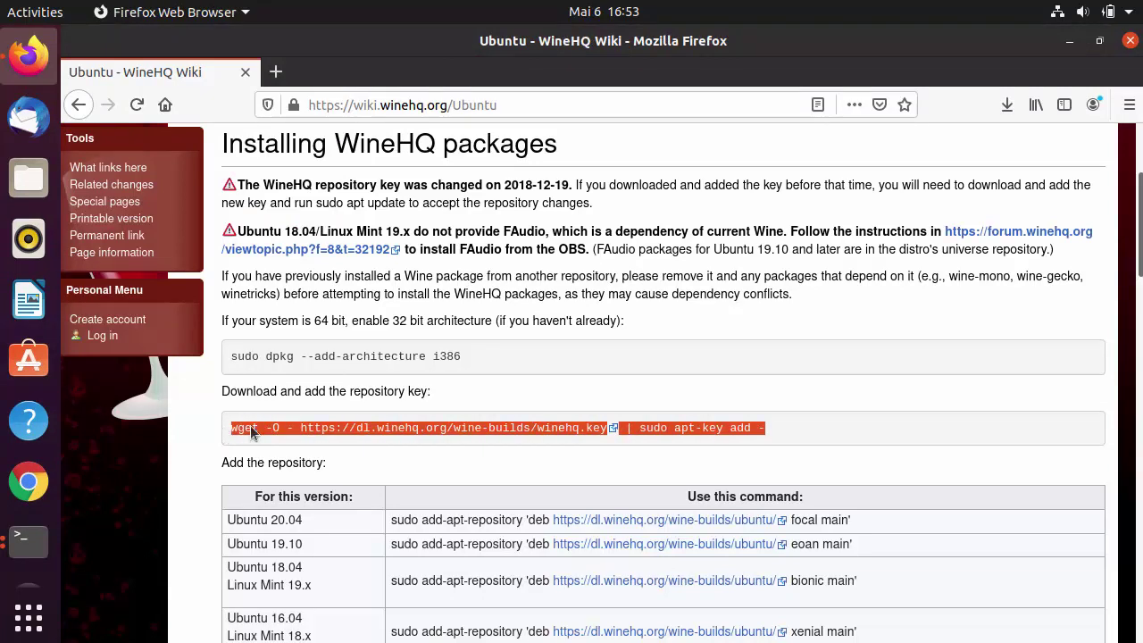
pyautogui.click(36, 539)
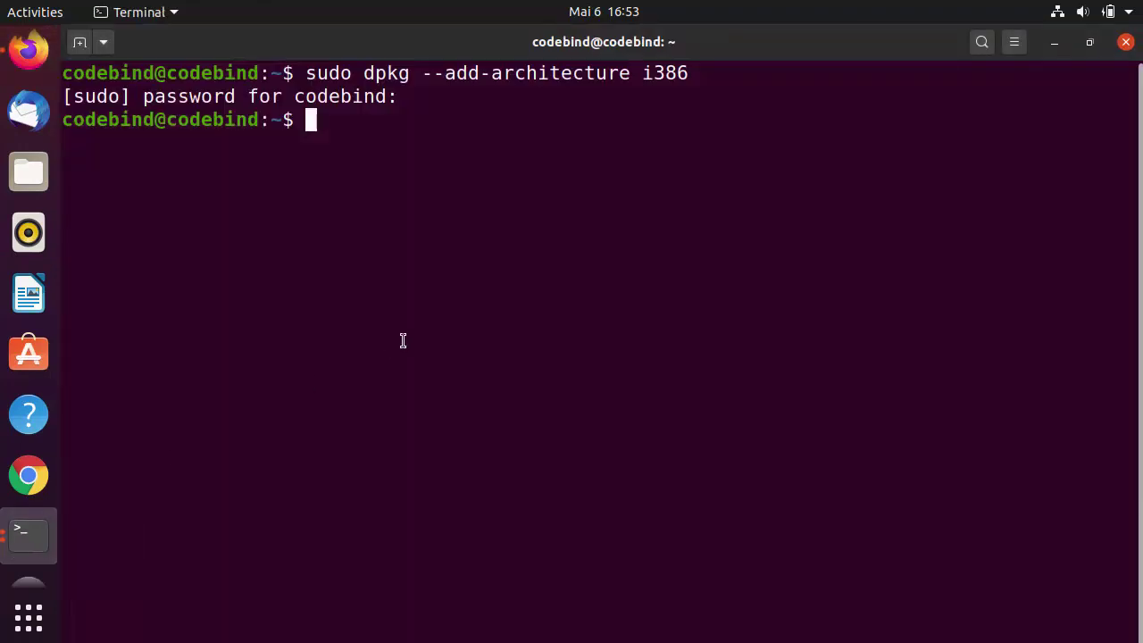
pyautogui.hotkey('ctrl', 'shift', 'v')
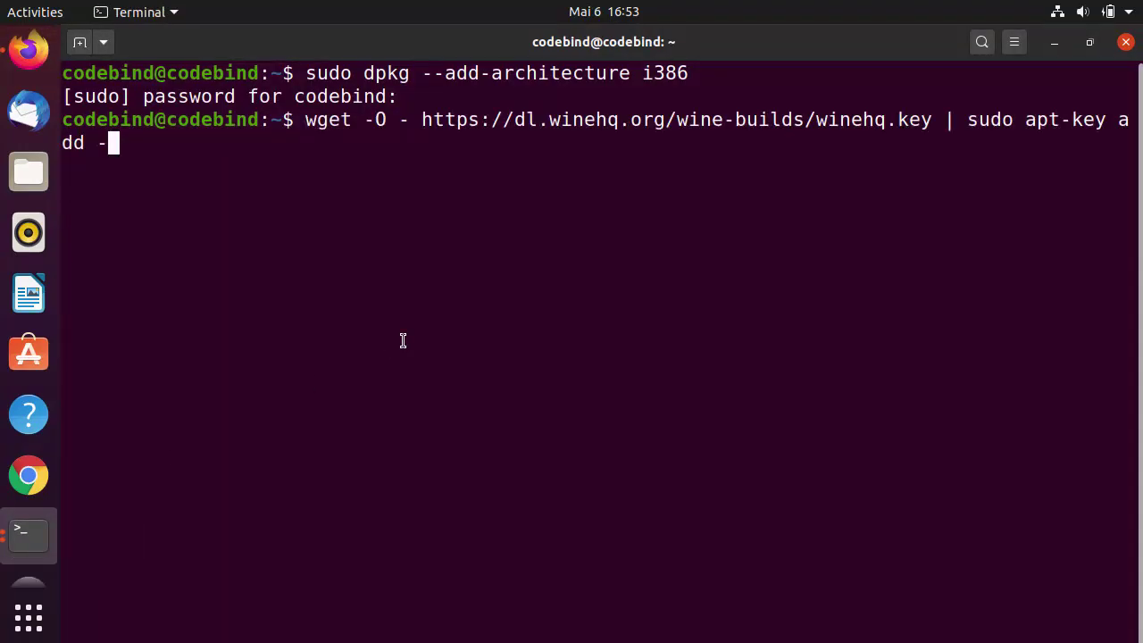
pyautogui.press('Return')
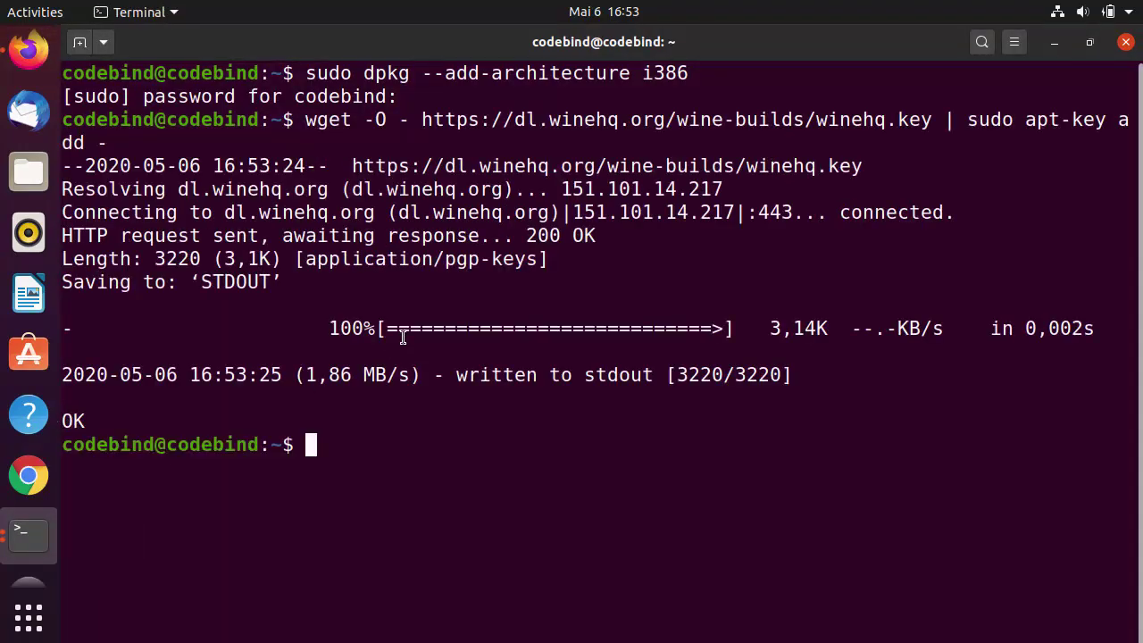
pyautogui.click(35, 53)
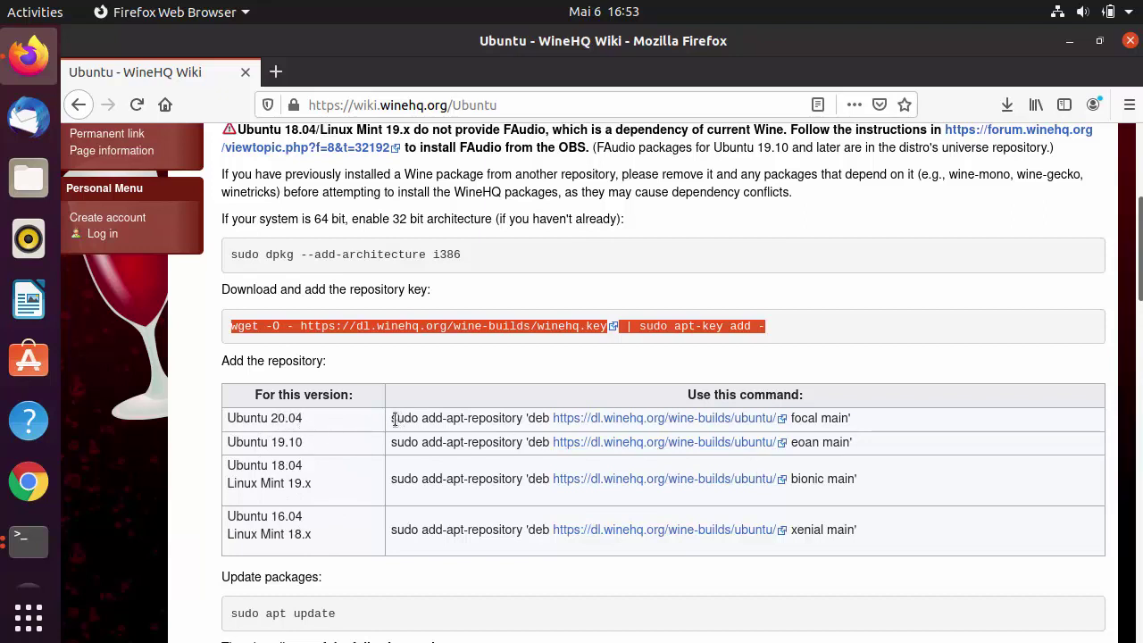
# Copy the Ubuntu 20.04 focal add-apt-repository command from the wiki and run it in the terminal
pyautogui.moveTo(394, 420)
pyautogui.mouseDown()
pyautogui.moveTo(418, 418)
pyautogui.moveTo(397, 418)
pyautogui.mouseUp()
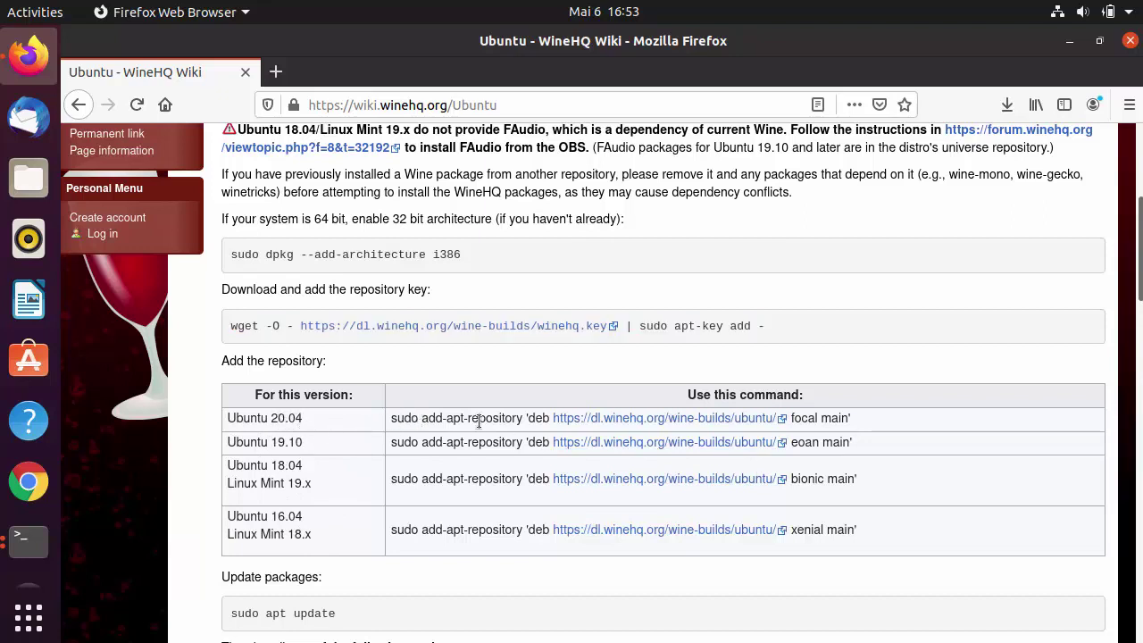
pyautogui.moveTo(479, 421); pyautogui.dragTo(853, 421)
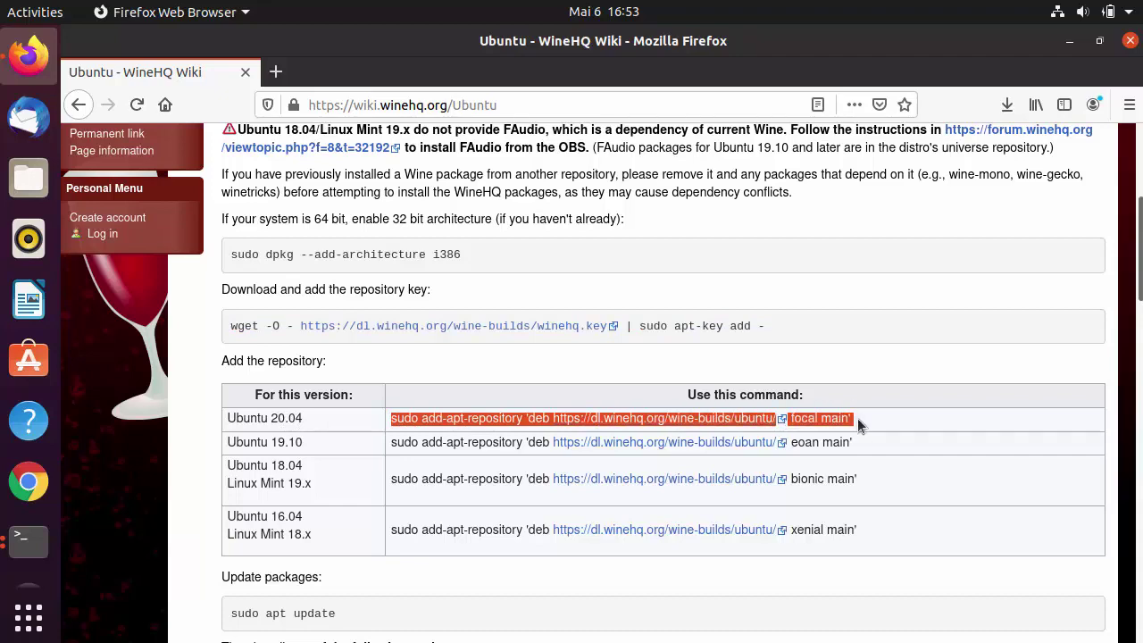
pyautogui.click(34, 538)
pyautogui.write("sudo add-apt-repository 'deb https://dl.winehq.org/wine-builds/ubuntu/ focal main'")
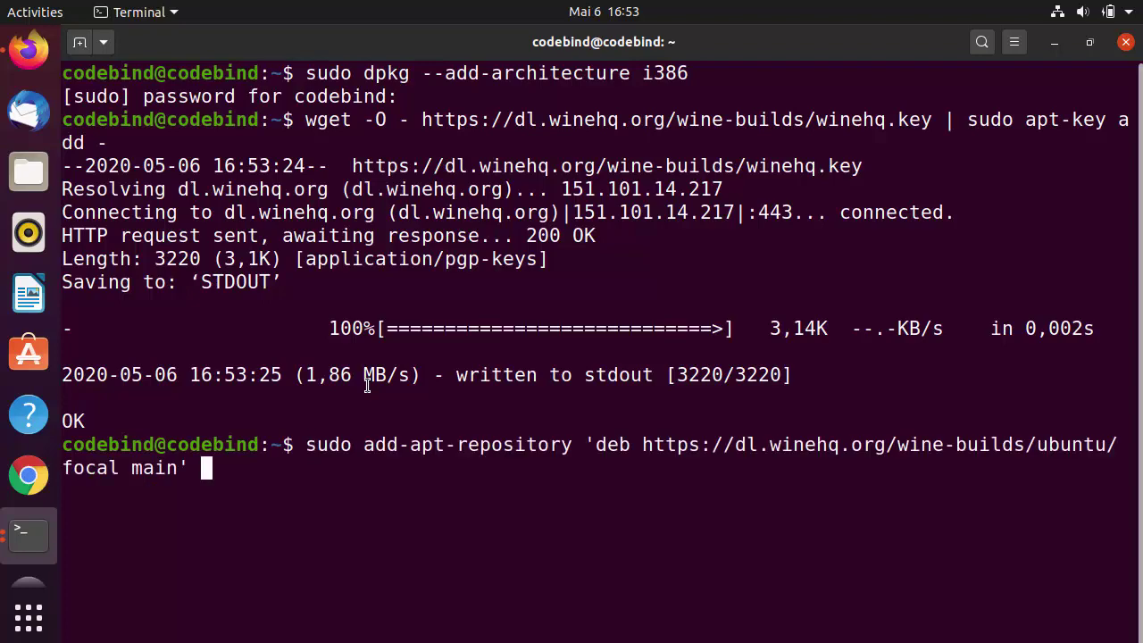
pyautogui.press('Return')
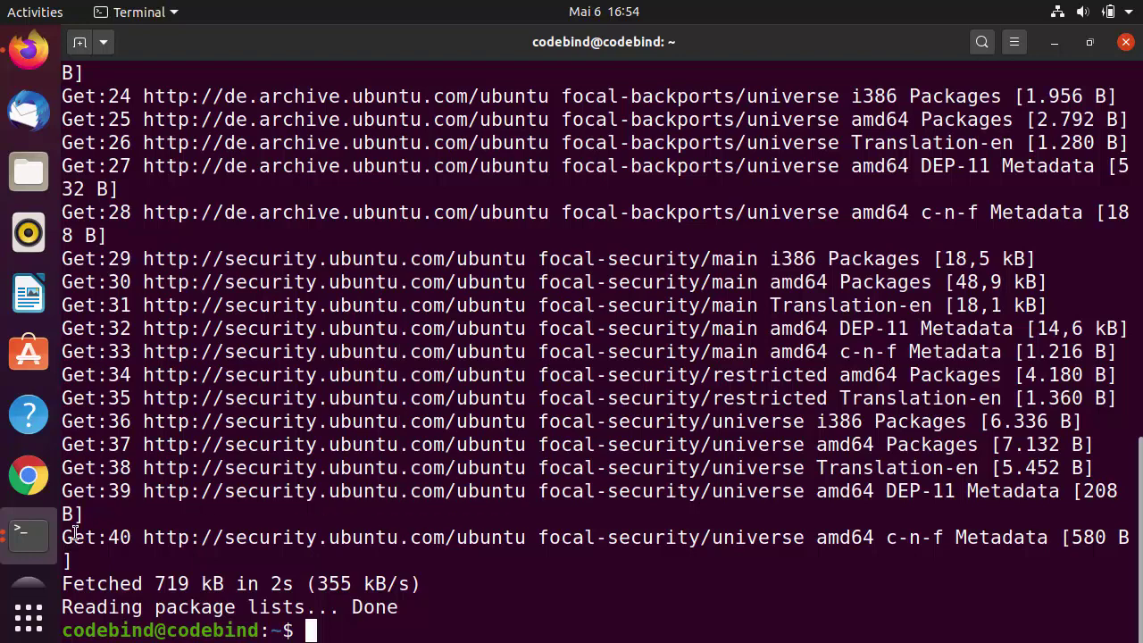
# Copy 'sudo apt update' from the WineHQ Ubuntu page and run it in the terminal
pyautogui.click(30, 57)
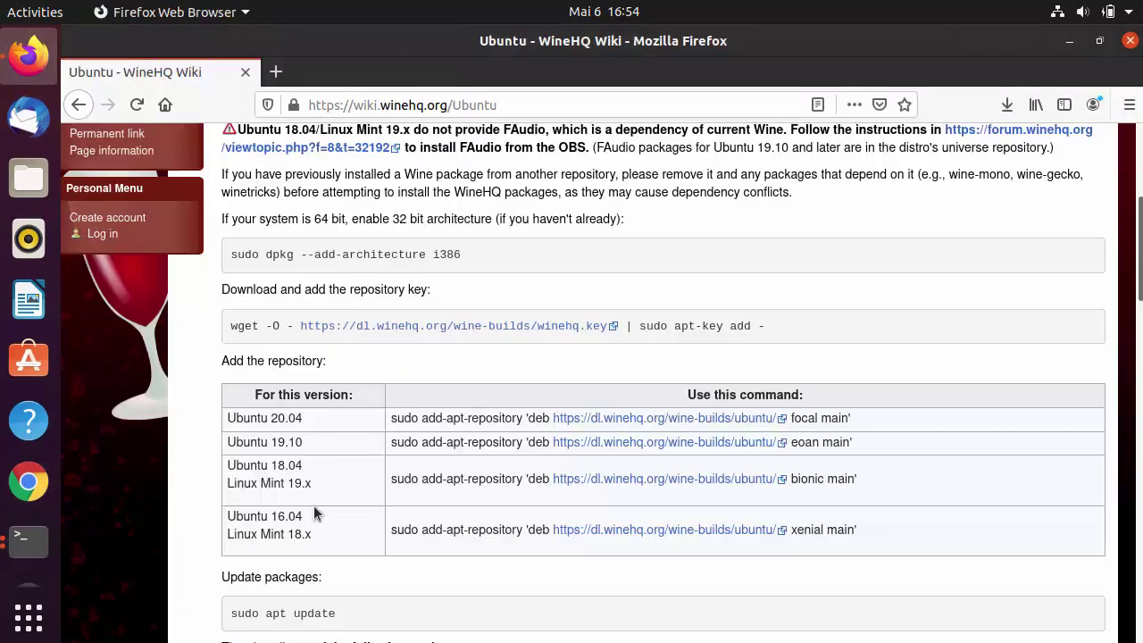
pyautogui.scroll(-1, 357, 592)
pyautogui.moveTo(351, 564); pyautogui.dragTo(234, 560)
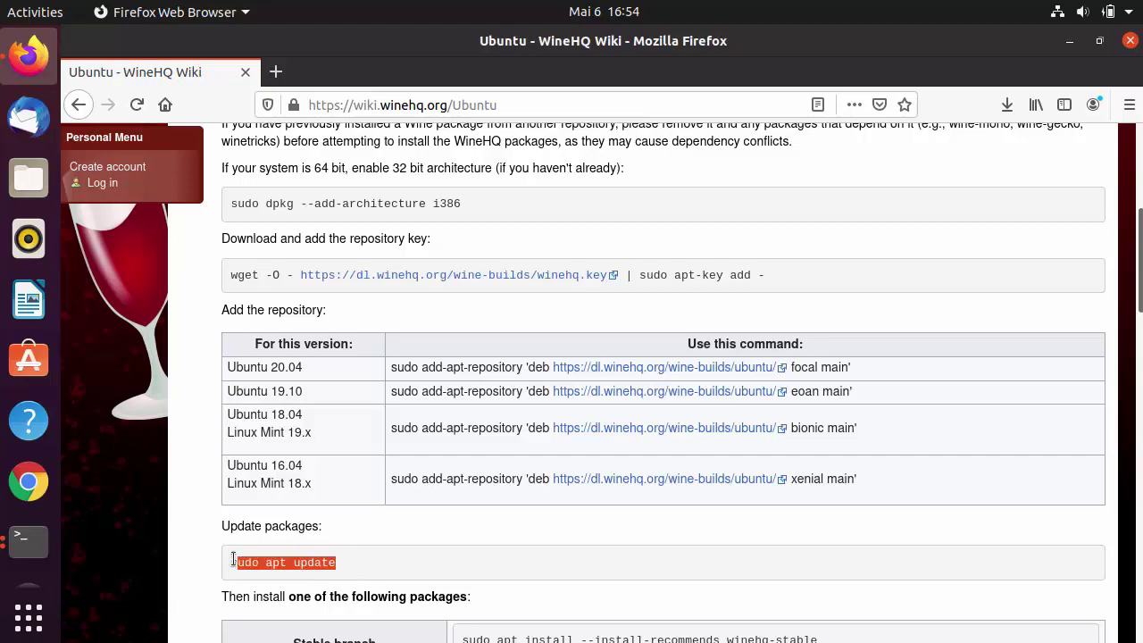
pyautogui.click(32, 541)
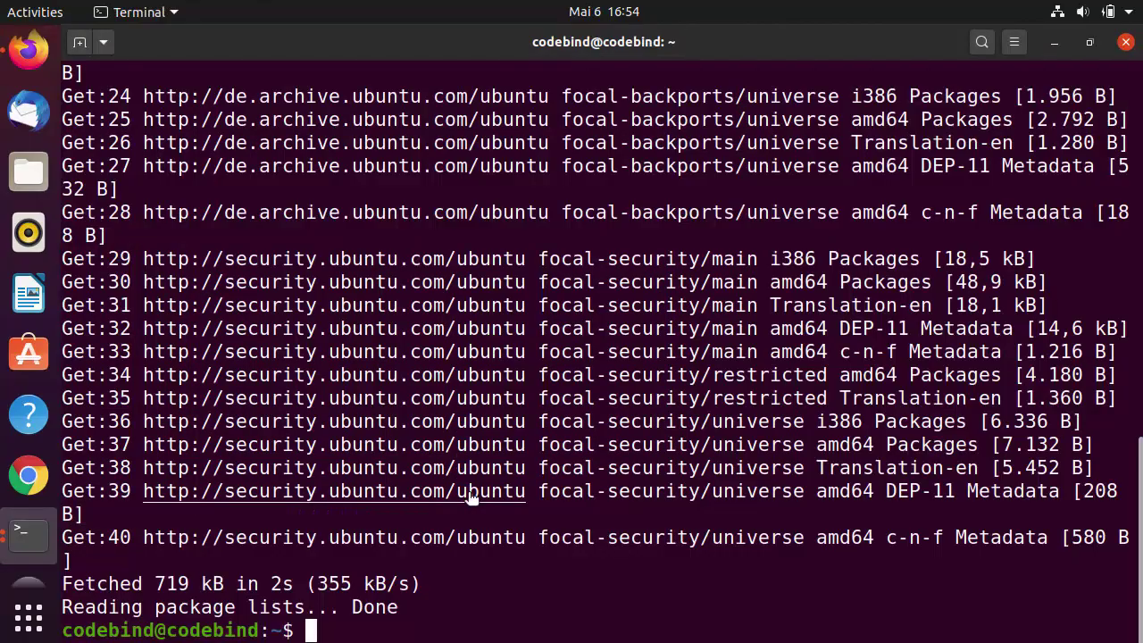
pyautogui.write('sudo apt update')
pyautogui.press('Return')
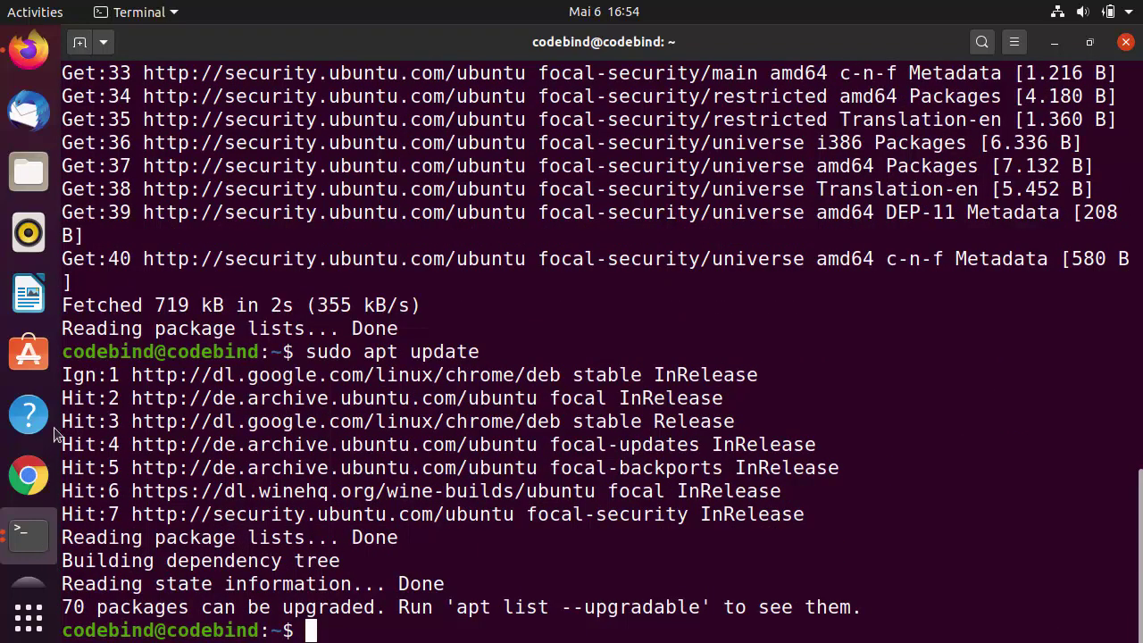
pyautogui.click(28, 51)
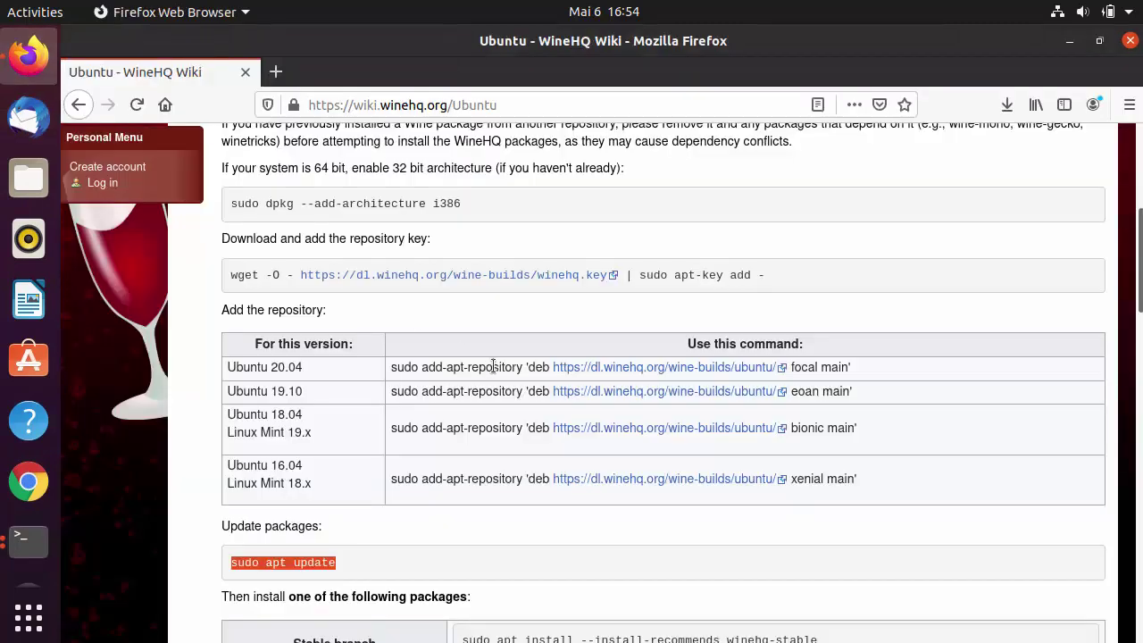
# Scroll to the Stable branch section and copy its winehq-stable install command
pyautogui.scroll(-4, 493, 366)
pyautogui.scroll(-1, 493, 366)
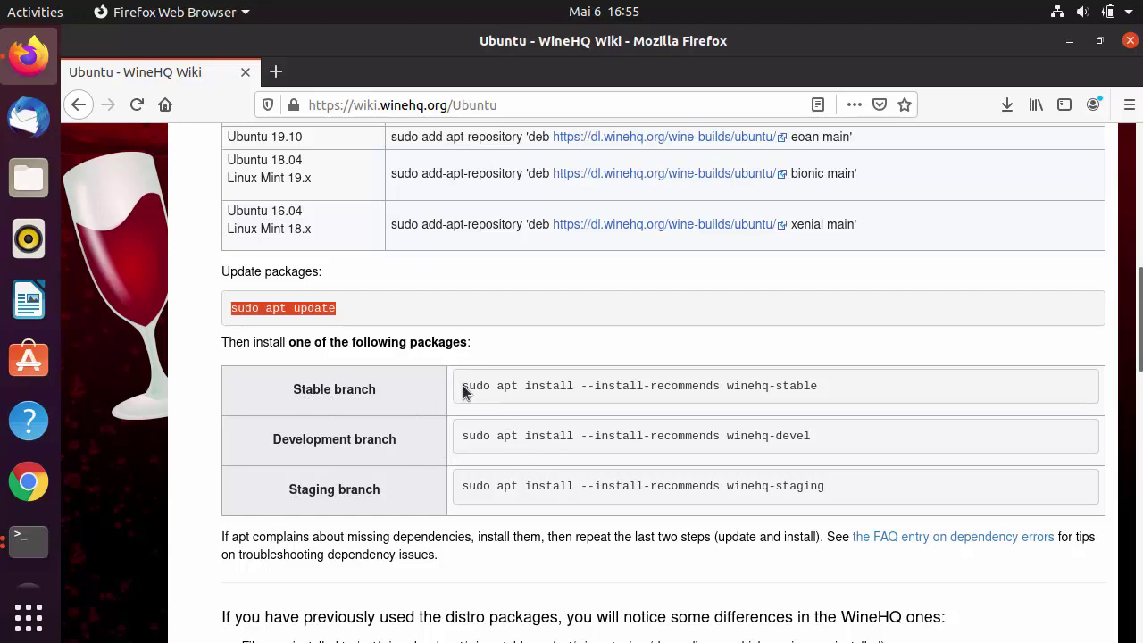
pyautogui.moveTo(465, 391); pyautogui.dragTo(641, 392)
pyautogui.moveTo(818, 386); pyautogui.dragTo(462, 389)
pyautogui.hotkey('ctrl', 'c')
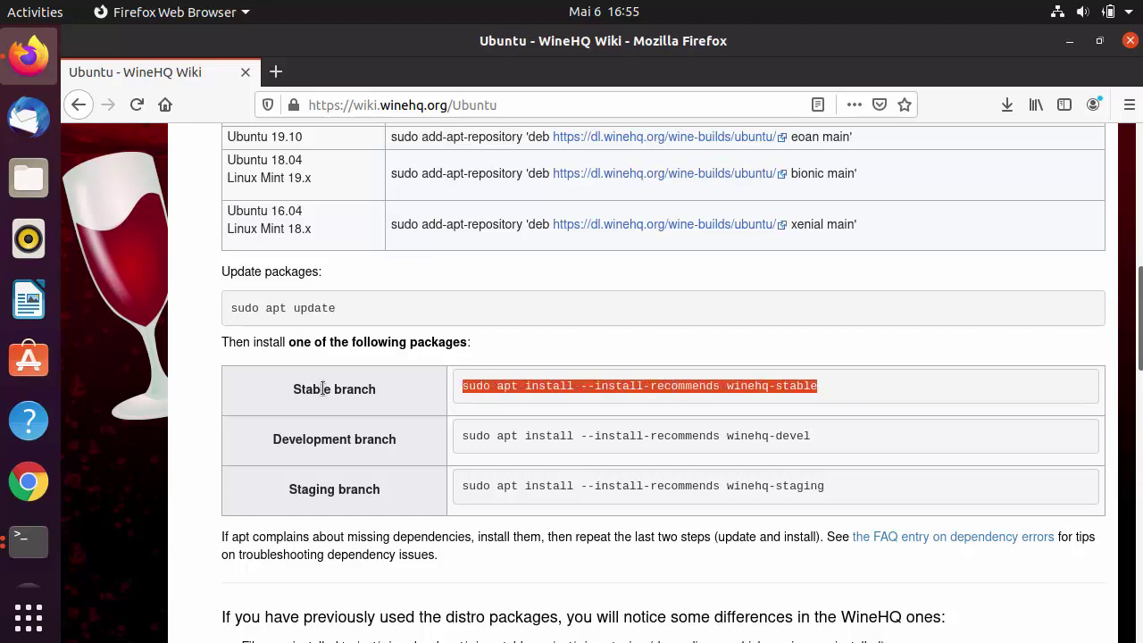
pyautogui.click(29, 538)
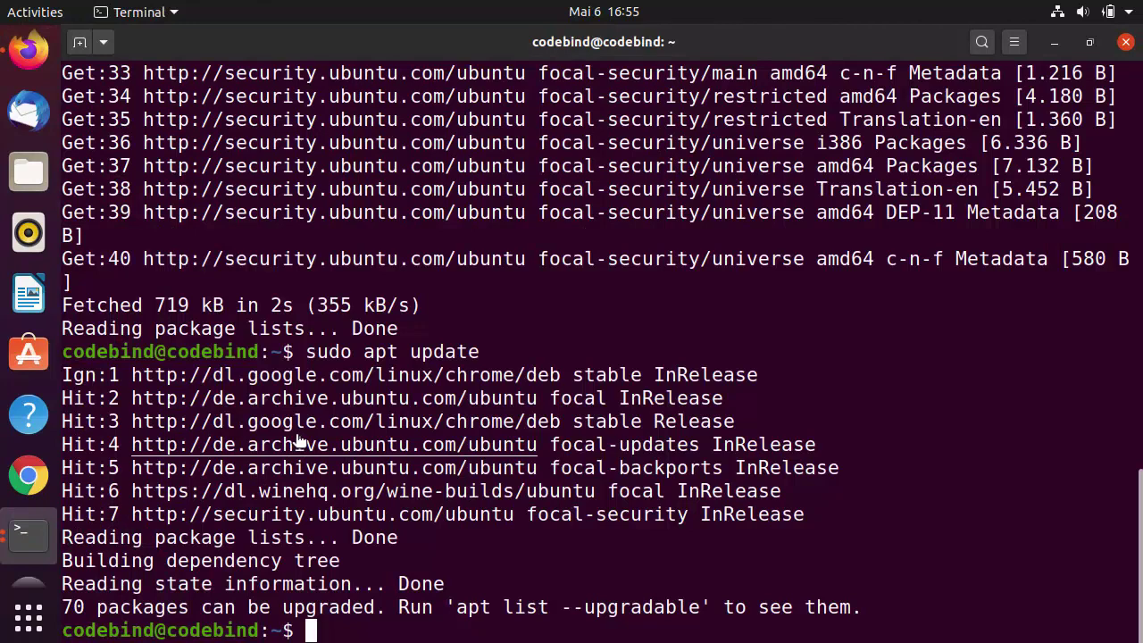
# Clear the screen, run 'sudo apt install --install-recommends winehq-stable' and confirm with y
pyautogui.write('clear')
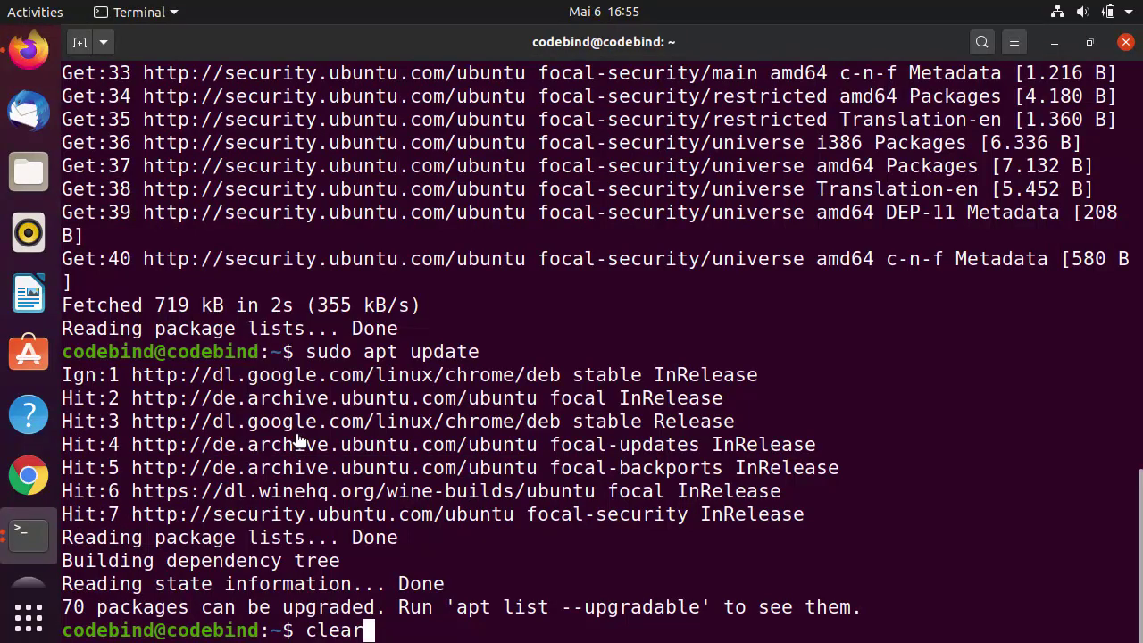
pyautogui.press('Return')
pyautogui.hotkey('ctrl', 'shift', 'v')
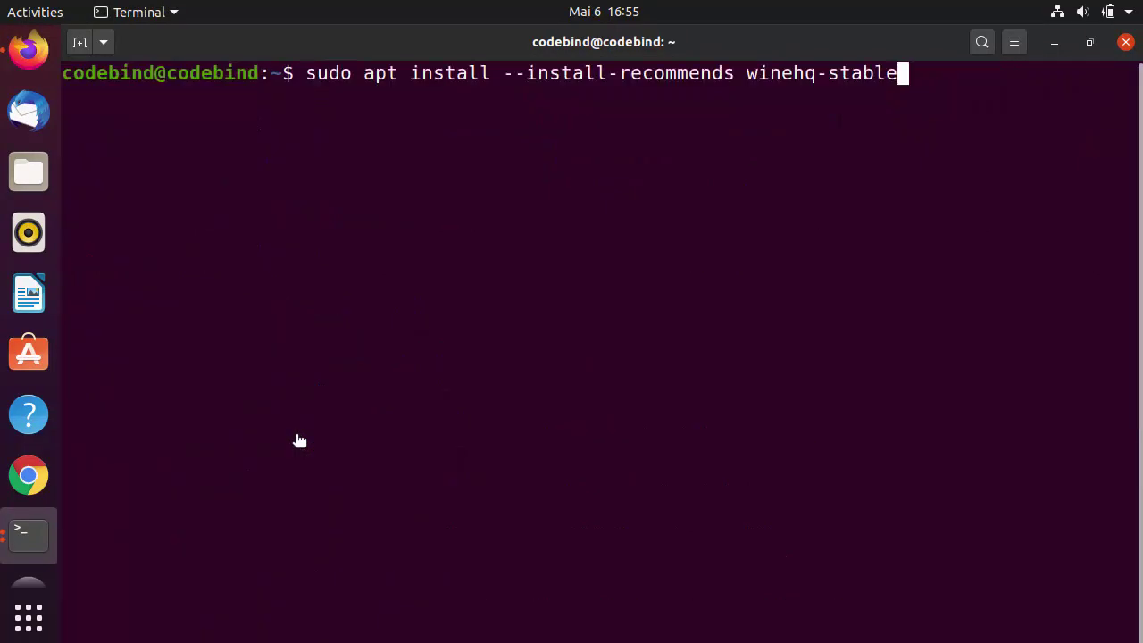
pyautogui.press('Return')
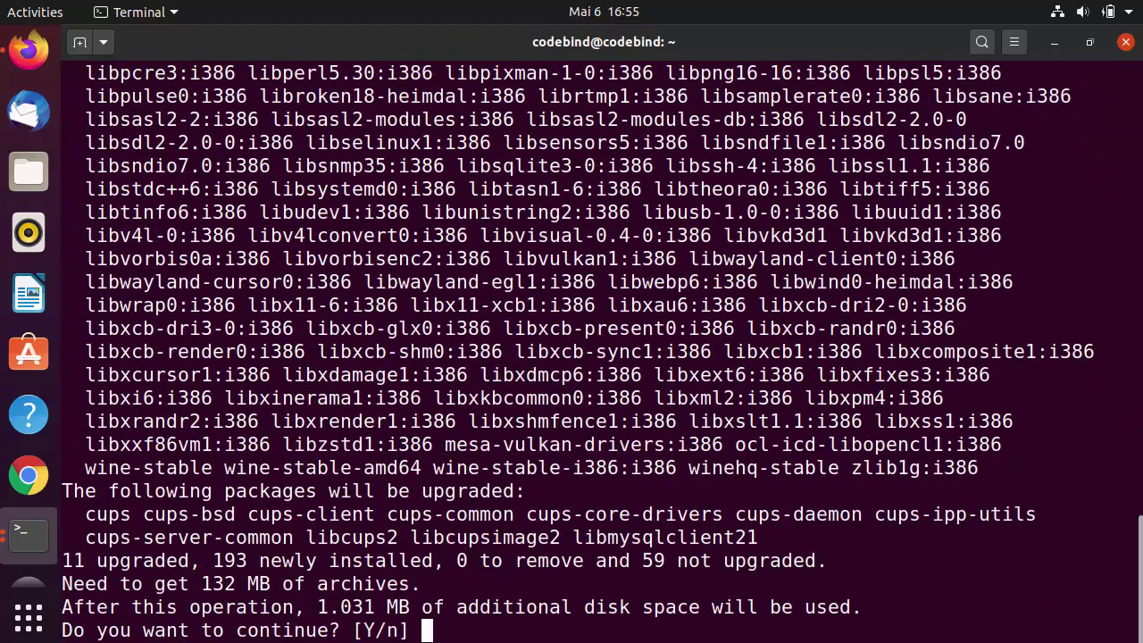
pyautogui.write('y')
pyautogui.press('Return')
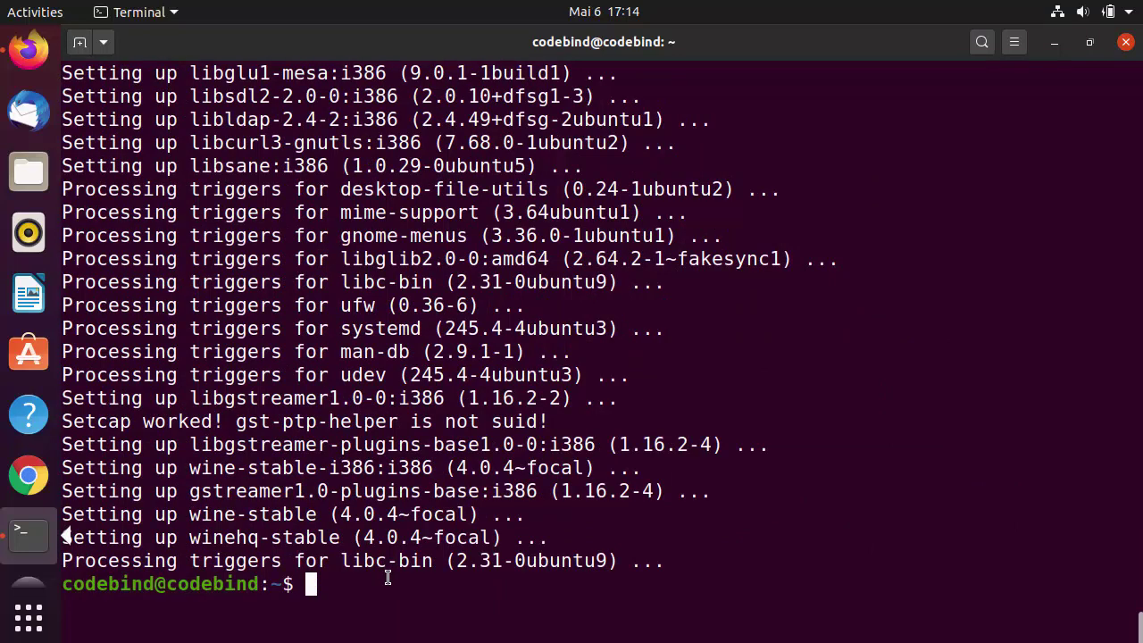
# Clear the terminal and confirm Wine reports version 4.0.4
pyautogui.write('clear')
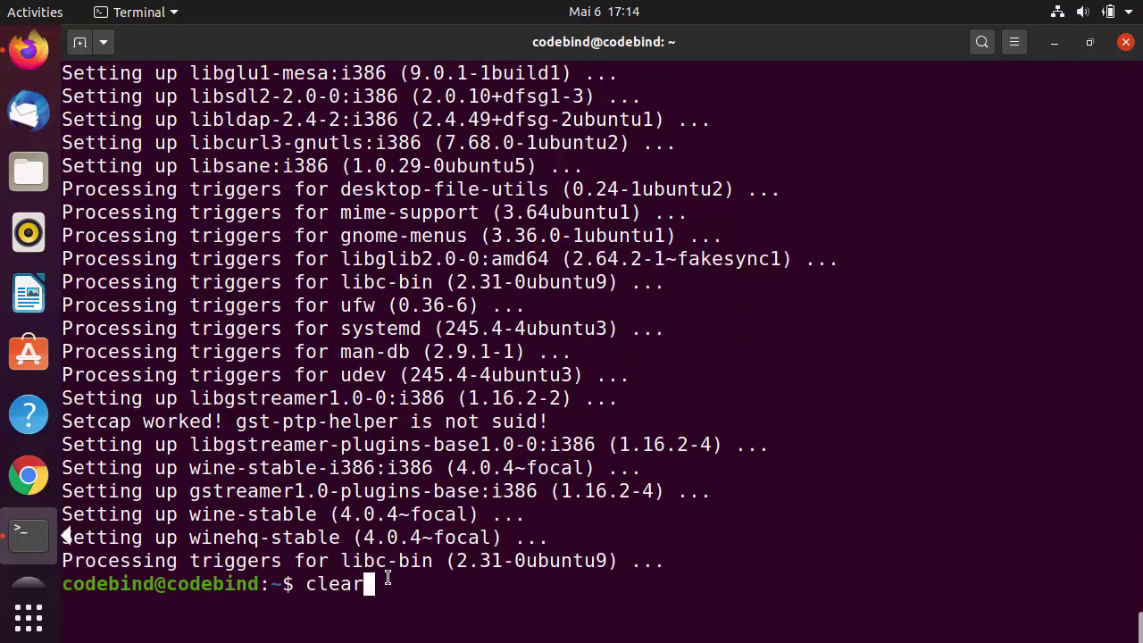
pyautogui.press('Return')
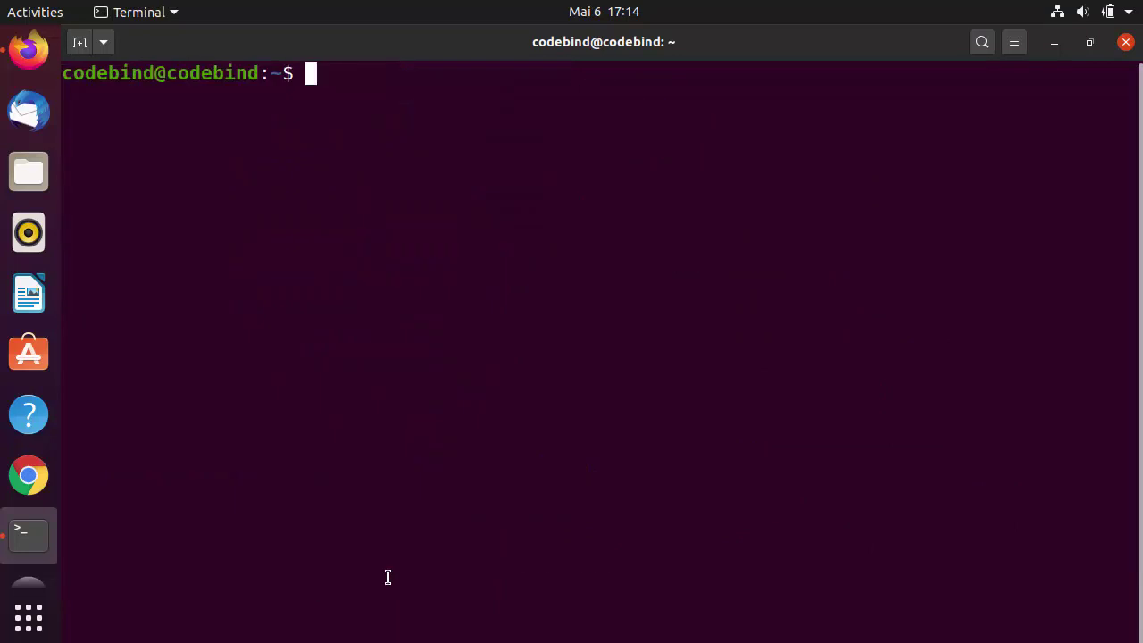
pyautogui.write('win')
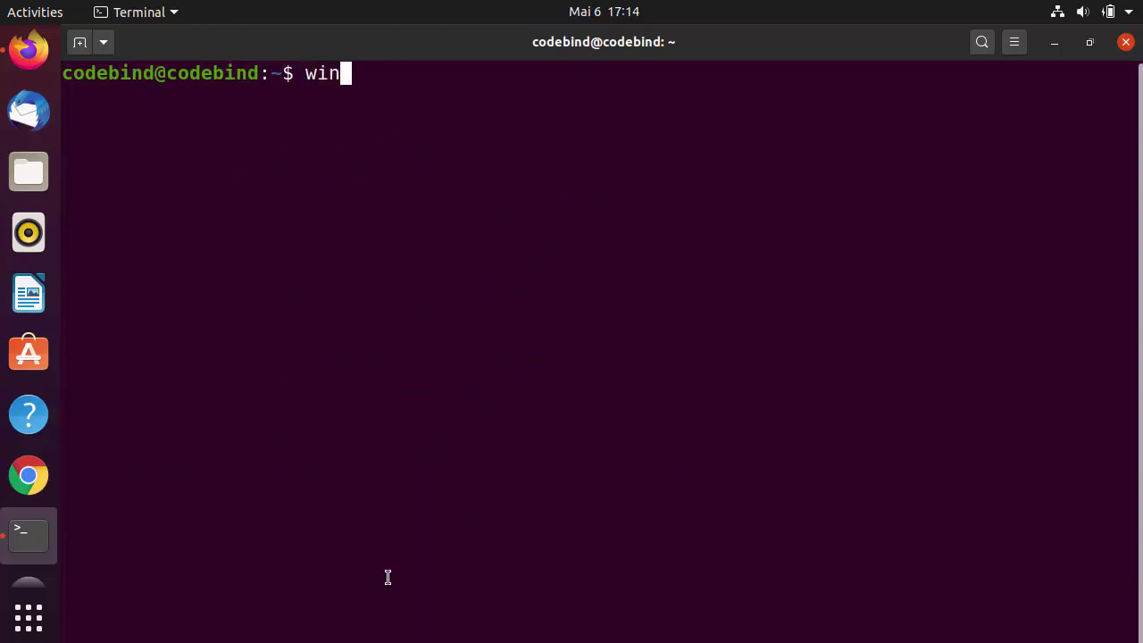
pyautogui.write('e --version')
pyautogui.press('Return')
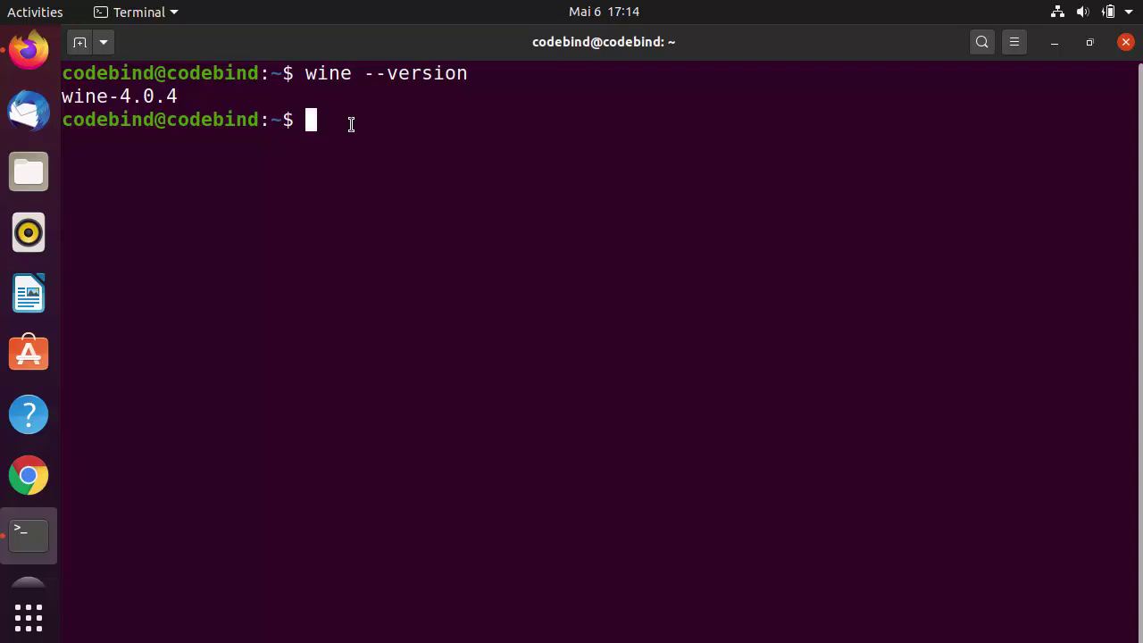
# Run wine with no arguments to view its usage text
pyautogui.write('wine')
pyautogui.press('Return')
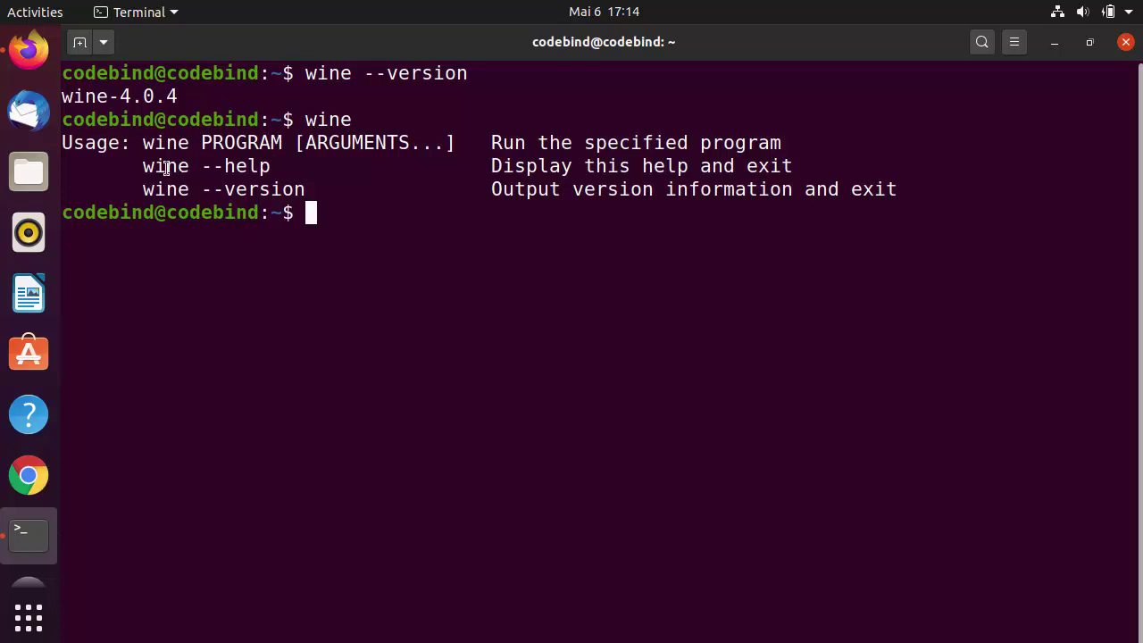
pyautogui.moveTo(144, 166); pyautogui.dragTo(272, 166)
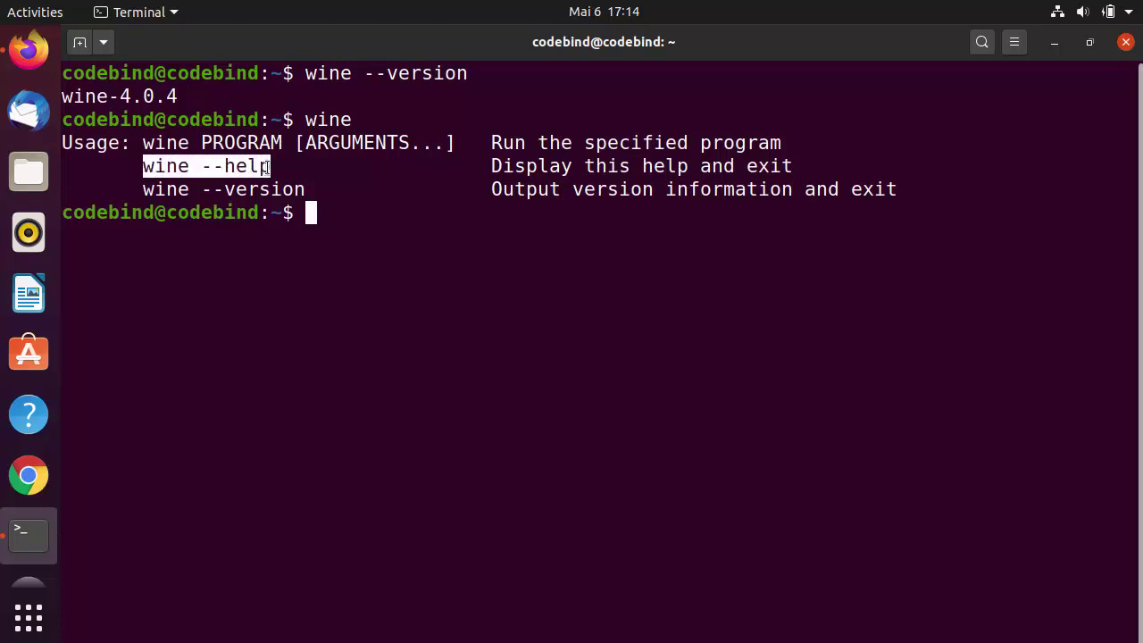
pyautogui.click(343, 216)
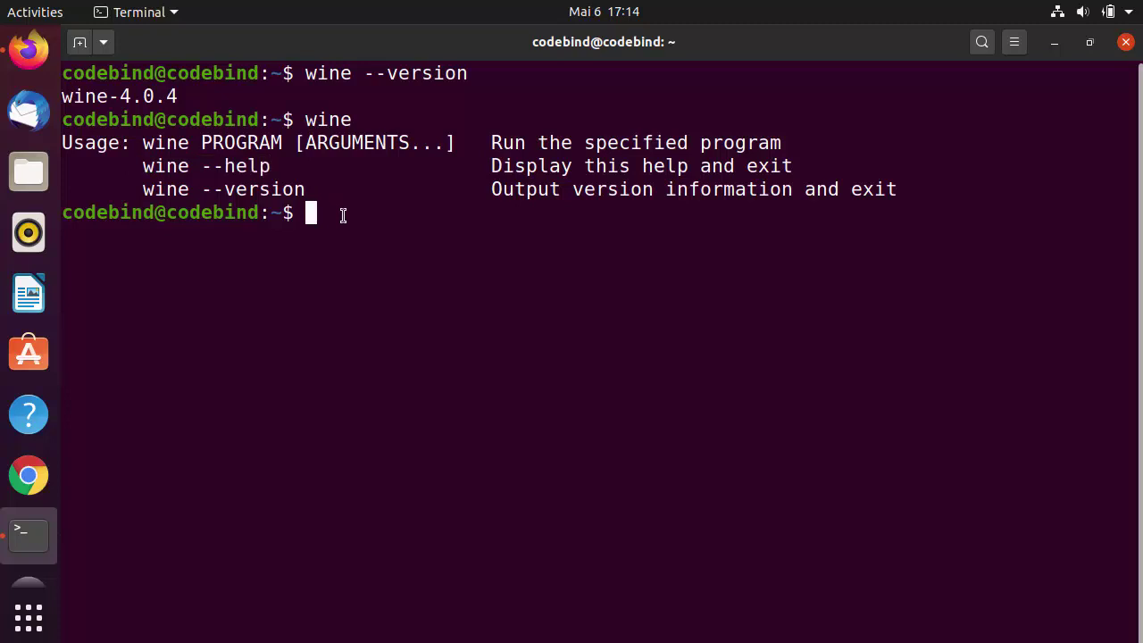
# Show wine --help output, then start the Wine configuration tool with winecfg
pyautogui.write('wine --versi')
pyautogui.press('BackSpace')
pyautogui.press('BackSpace')
pyautogui.press('BackSpace')
pyautogui.press('BackSpace')
pyautogui.press('BackSpace')
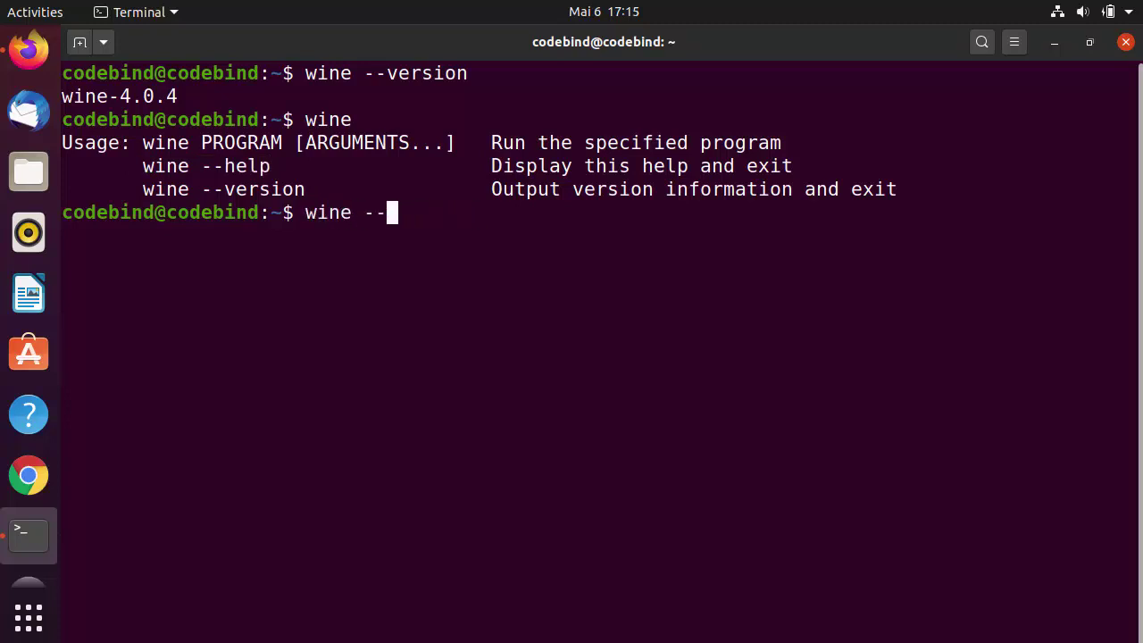
pyautogui.write('help')
pyautogui.press('Return')
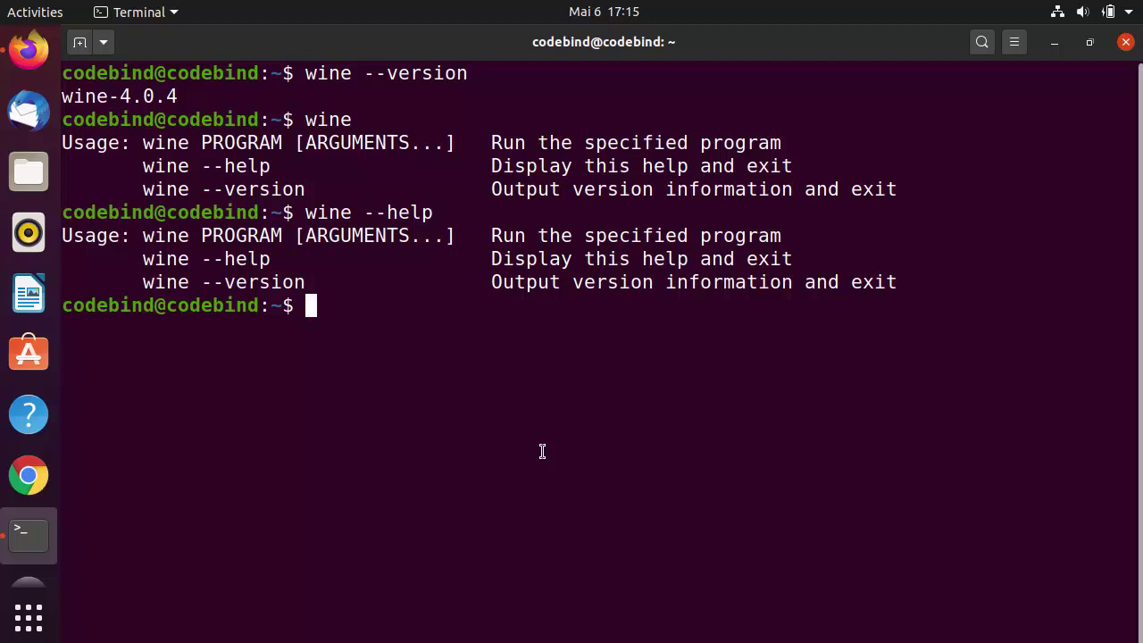
pyautogui.write('winecfg')
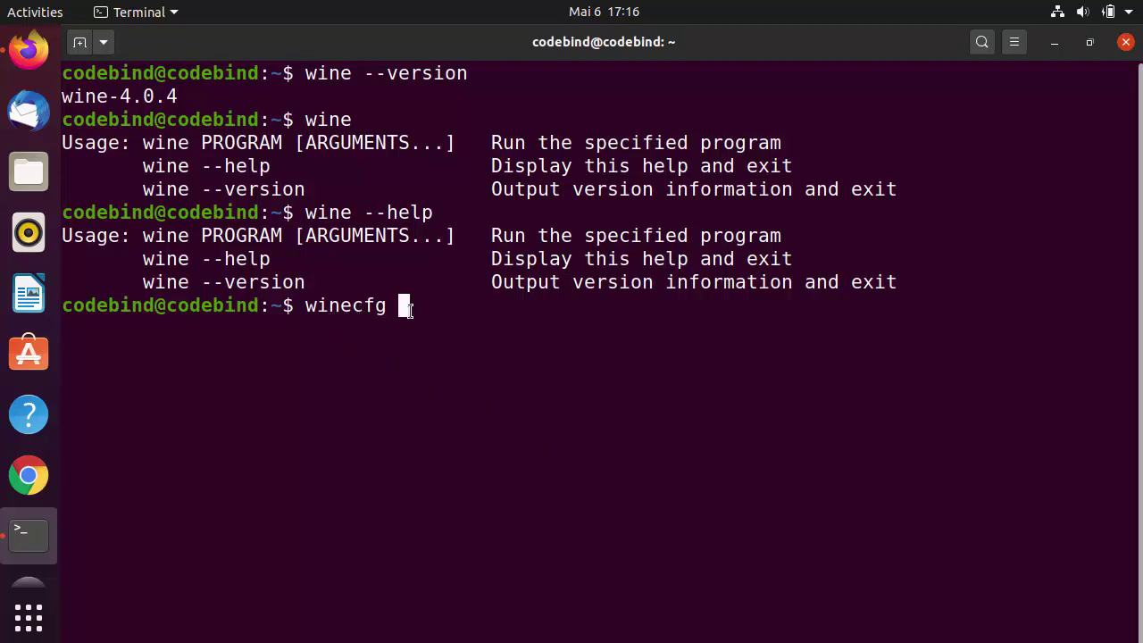
pyautogui.press('Return')
# Center the Wine configuration window and cancel adding an application executable
pyautogui.moveTo(268, 42); pyautogui.dragTo(564, 98)
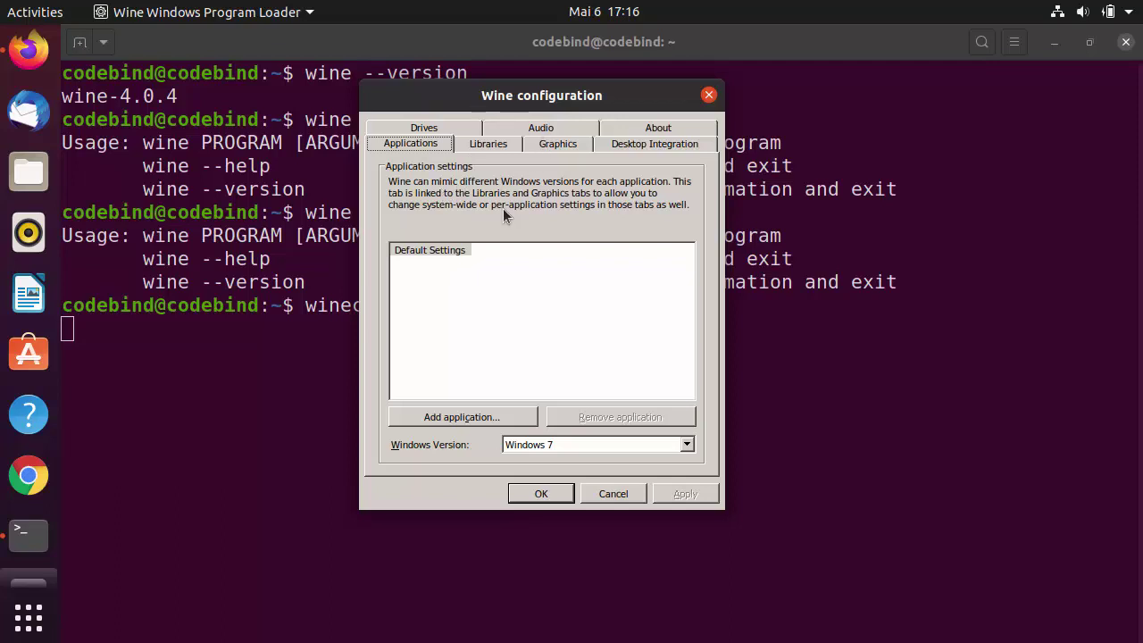
pyautogui.click(450, 417)
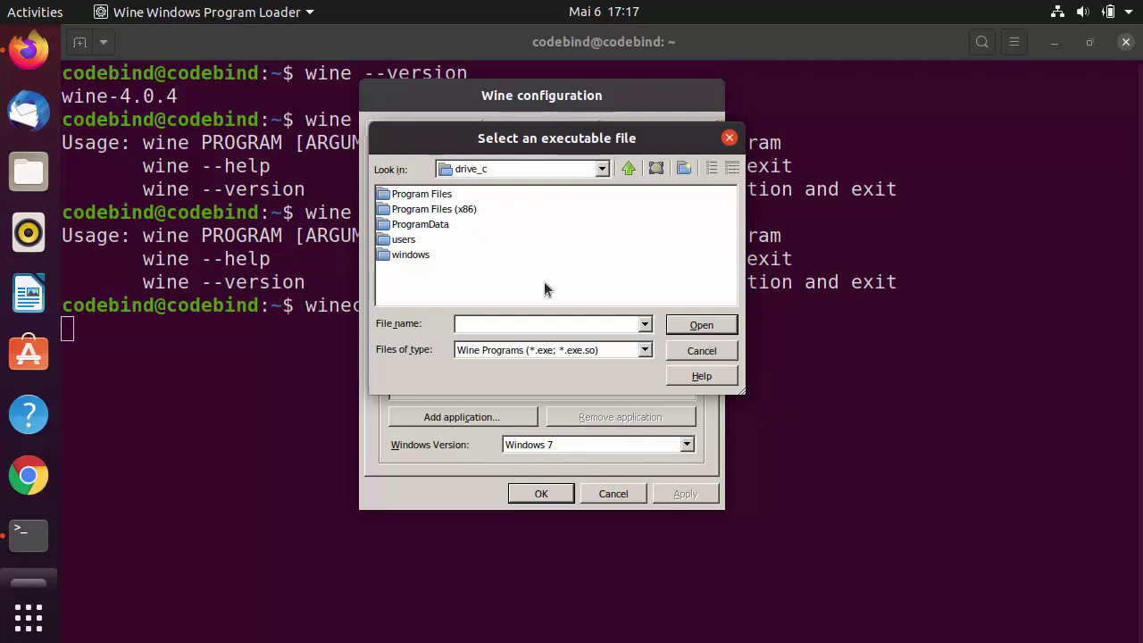
pyautogui.click(701, 352)
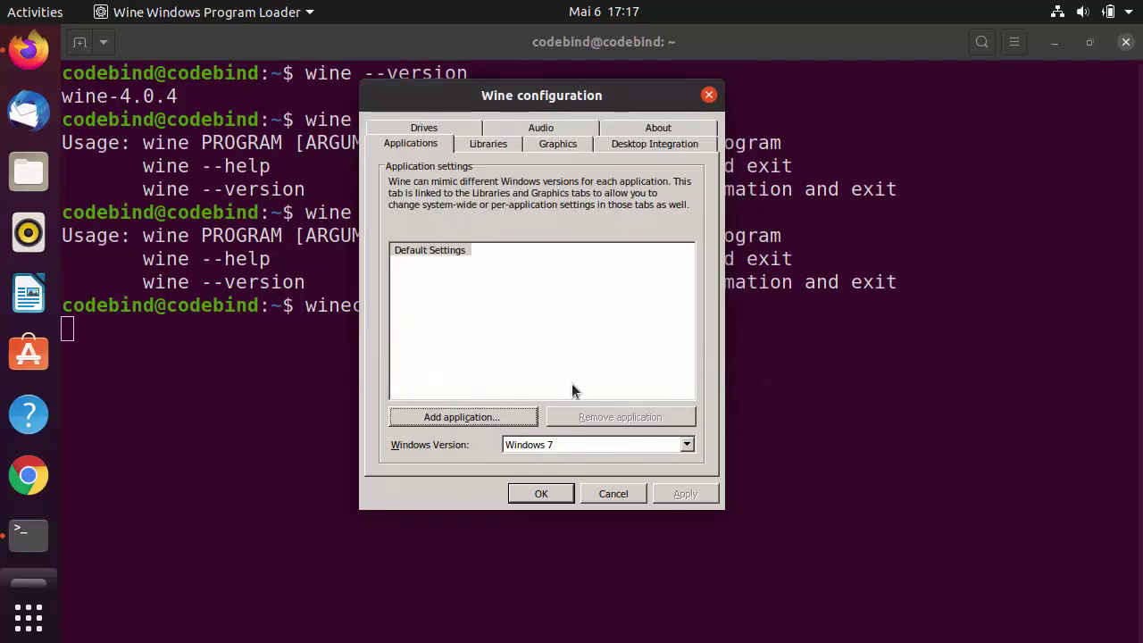
# Set the emulated Windows version to Windows 10 and apply it
pyautogui.click(686, 444)
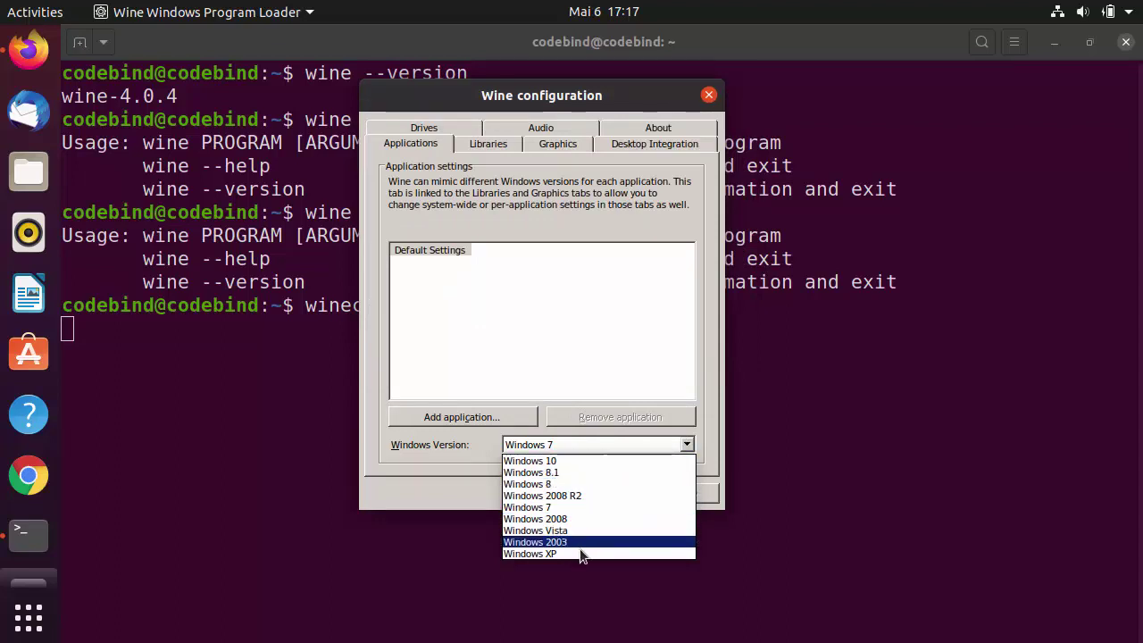
pyautogui.click(557, 462)
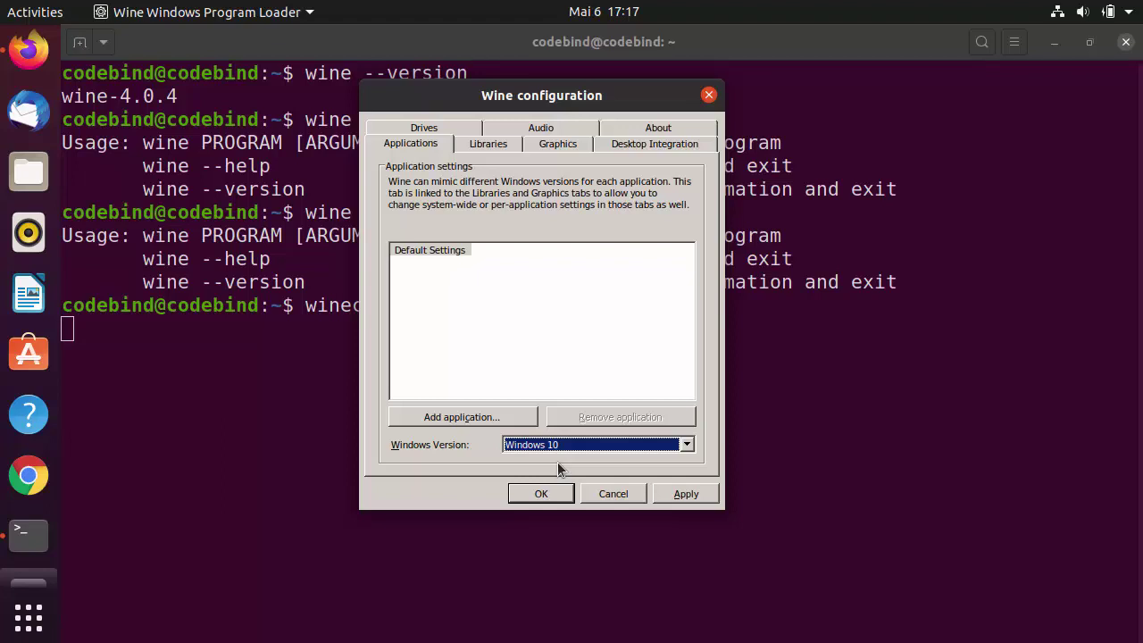
pyautogui.click(685, 495)
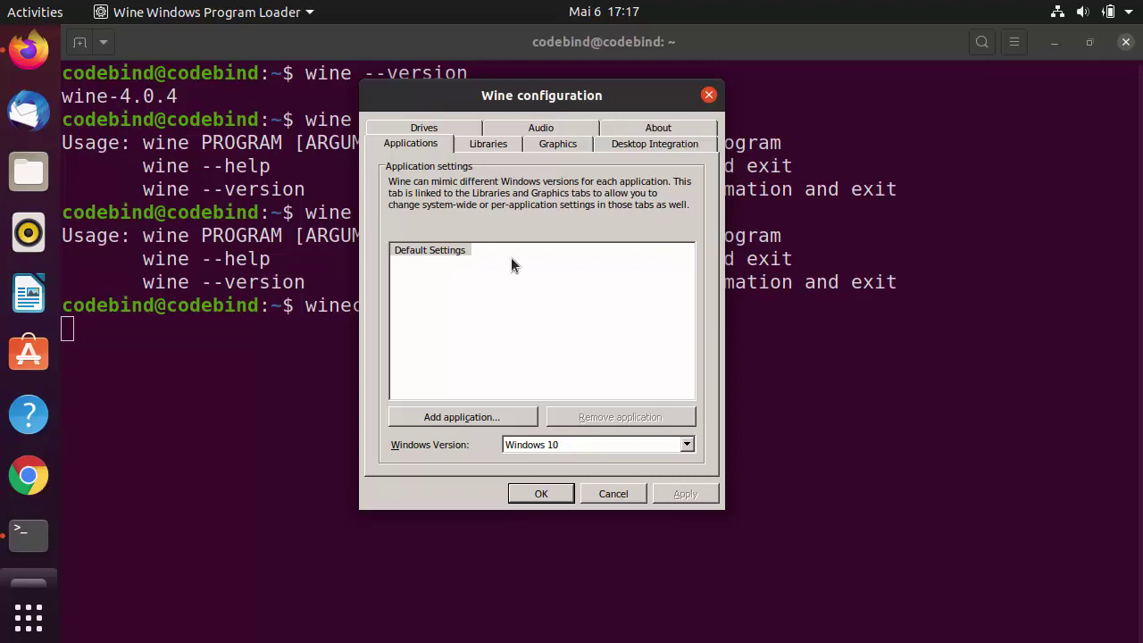
# Browse the Libraries, Graphics, Desktop Integration and About tabs, then close winecfg
pyautogui.click(493, 146)
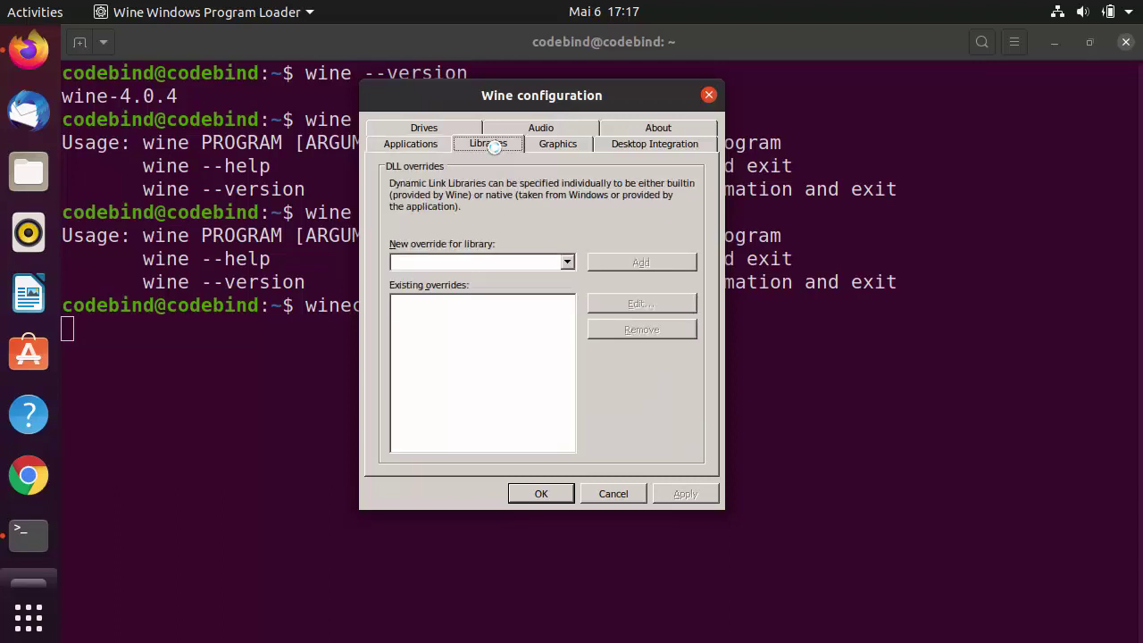
pyautogui.click(566, 146)
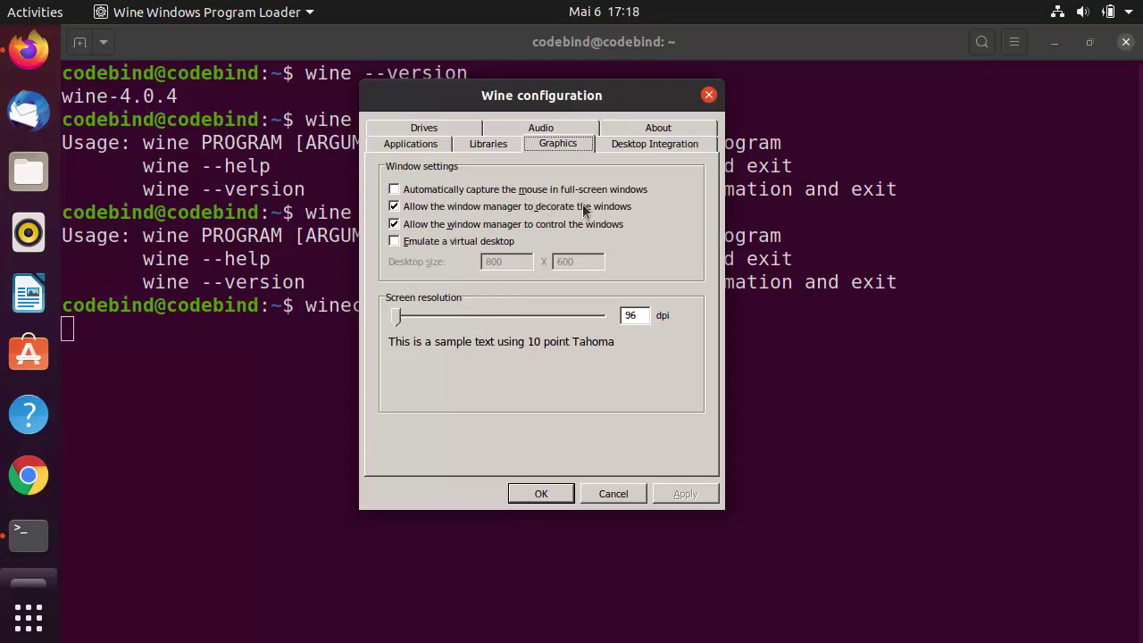
pyautogui.click(631, 145)
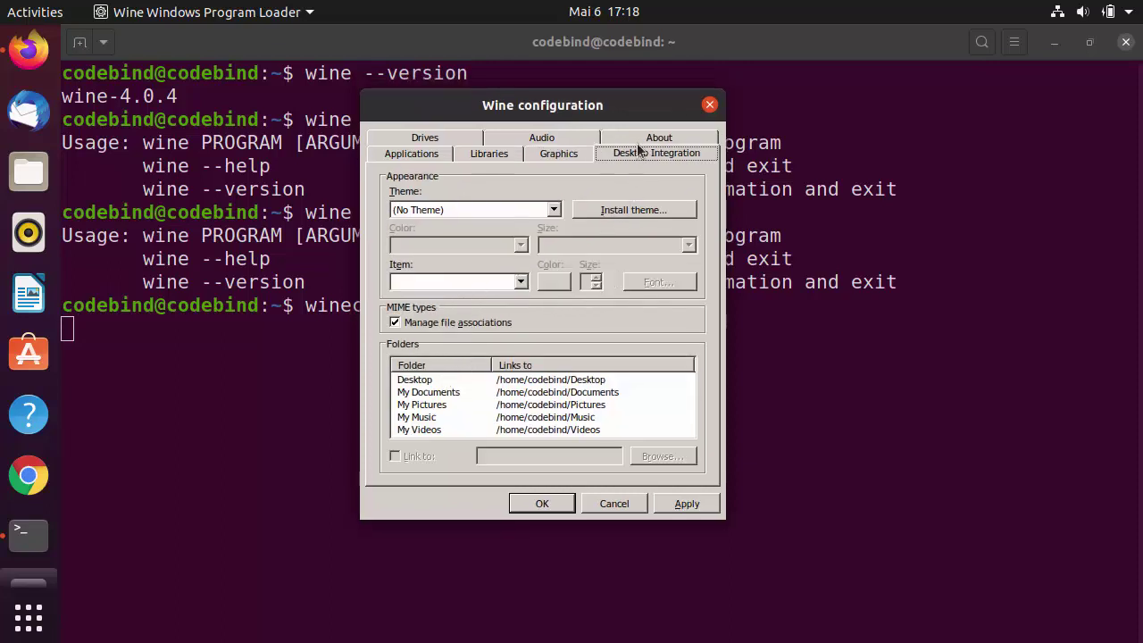
pyautogui.click(640, 140)
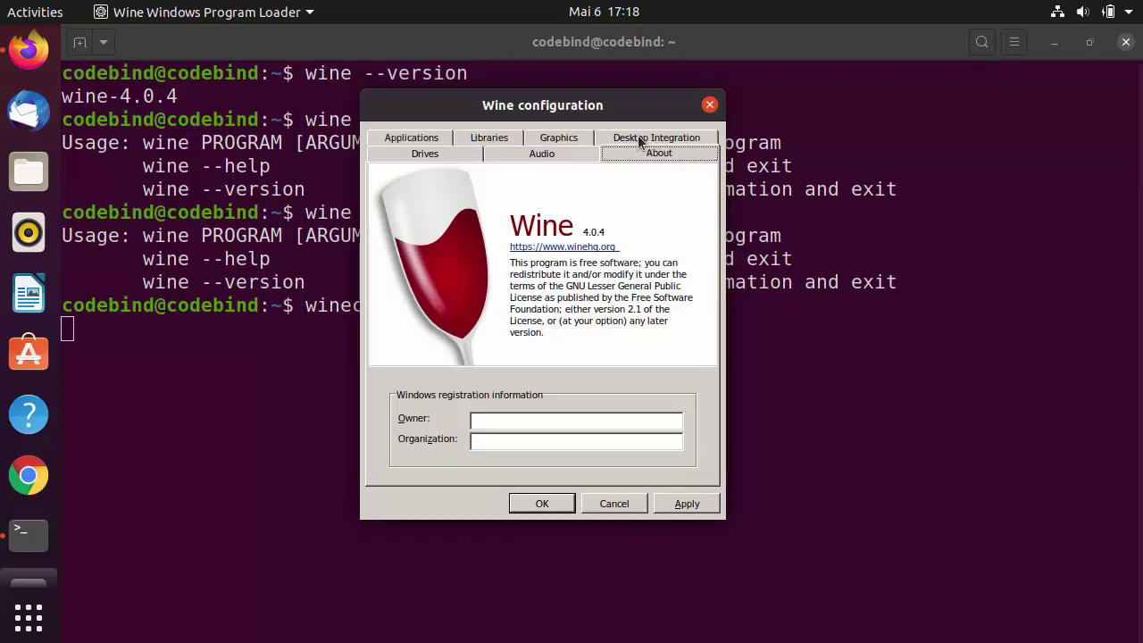
pyautogui.click(426, 140)
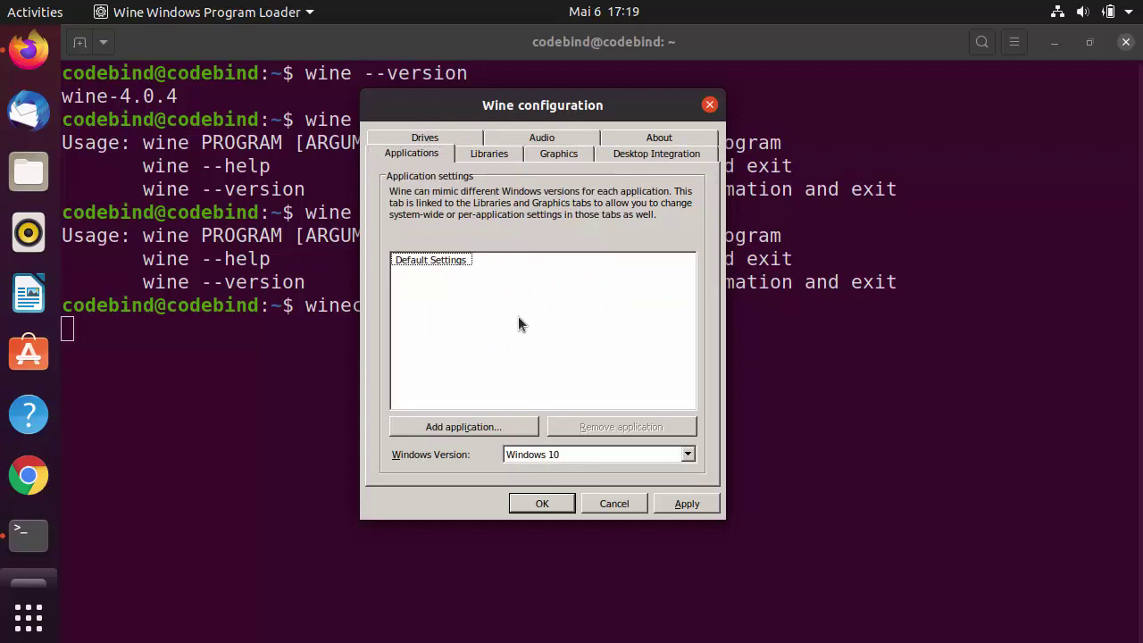
pyautogui.click(607, 503)
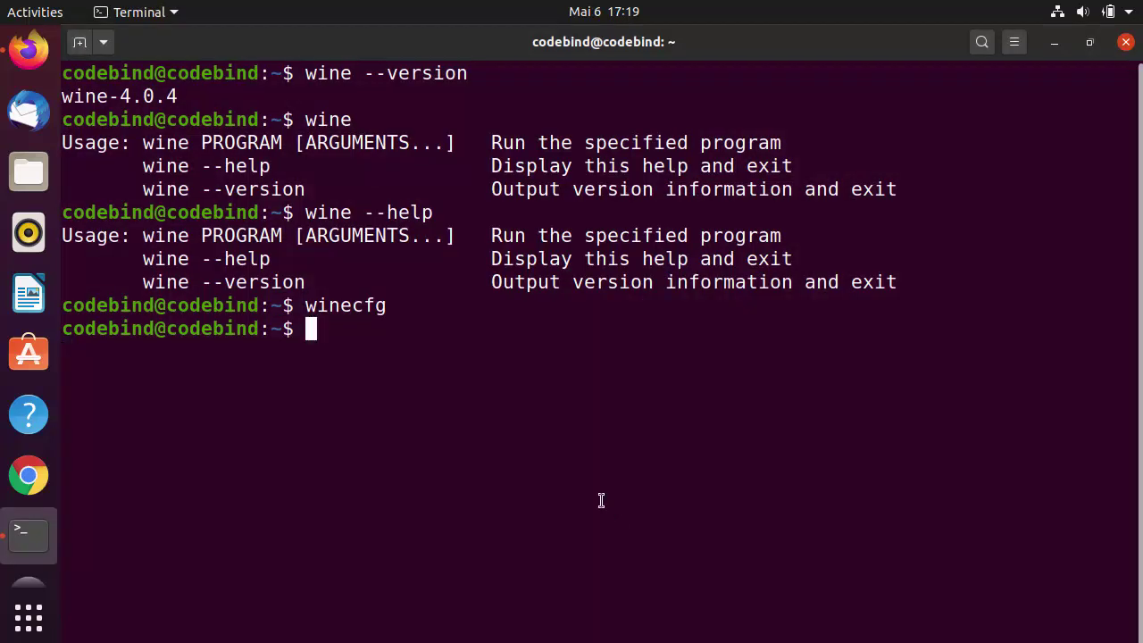
# Show hidden files in the home folder, browse .wine > drive_c, then close Files
pyautogui.click(27, 176)
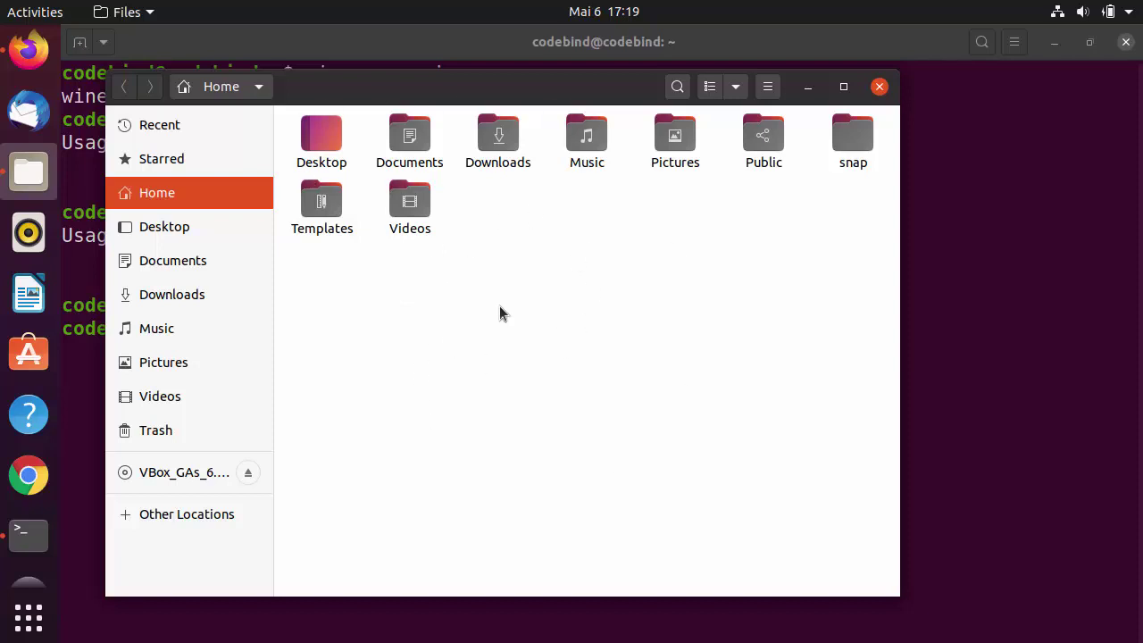
pyautogui.click(768, 87)
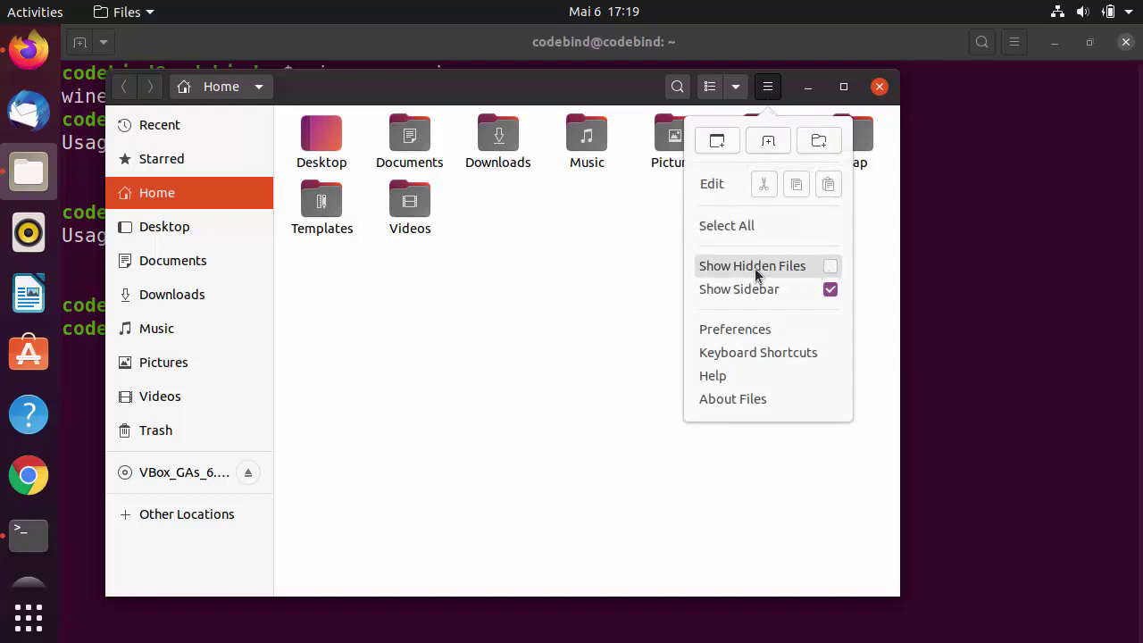
pyautogui.click(830, 267)
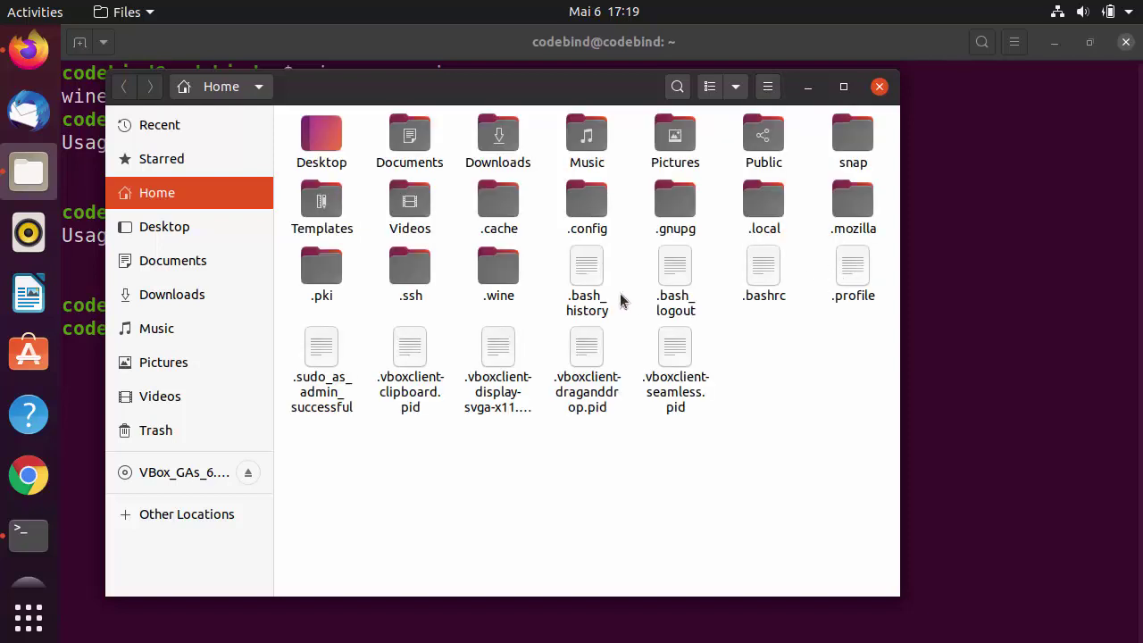
pyautogui.doubleClick(498, 274)
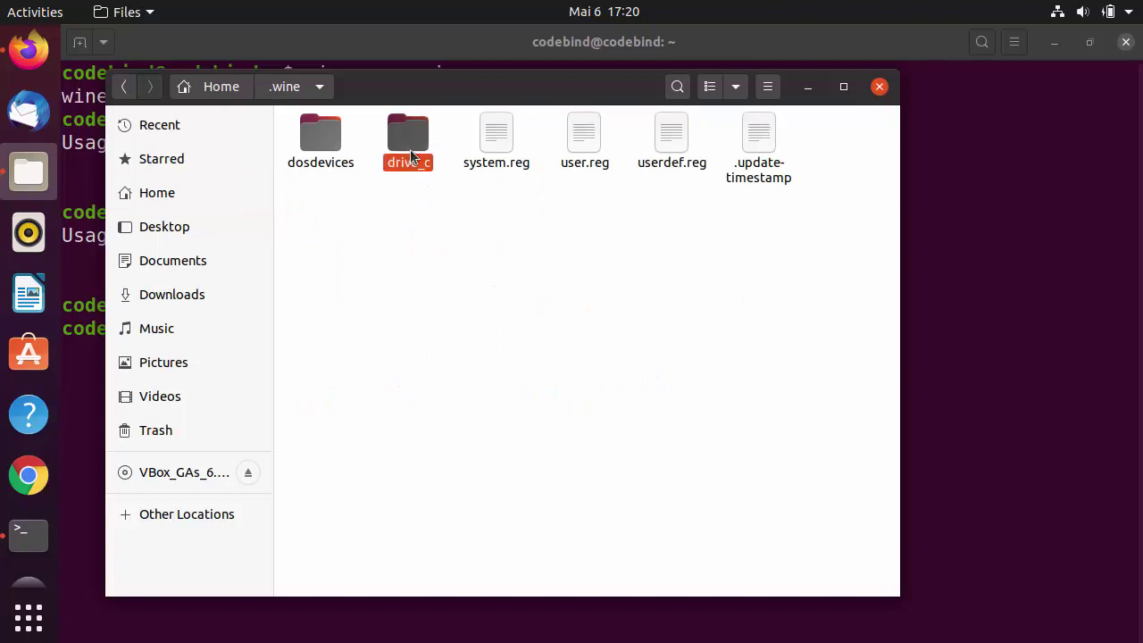
pyautogui.doubleClick(410, 149)
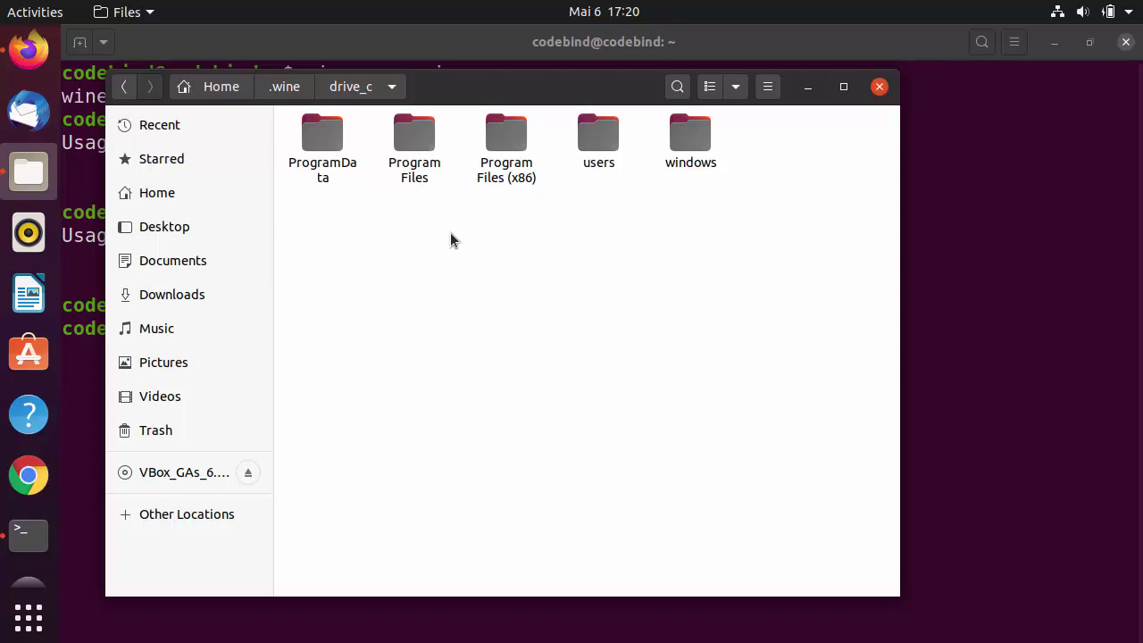
pyautogui.click(879, 87)
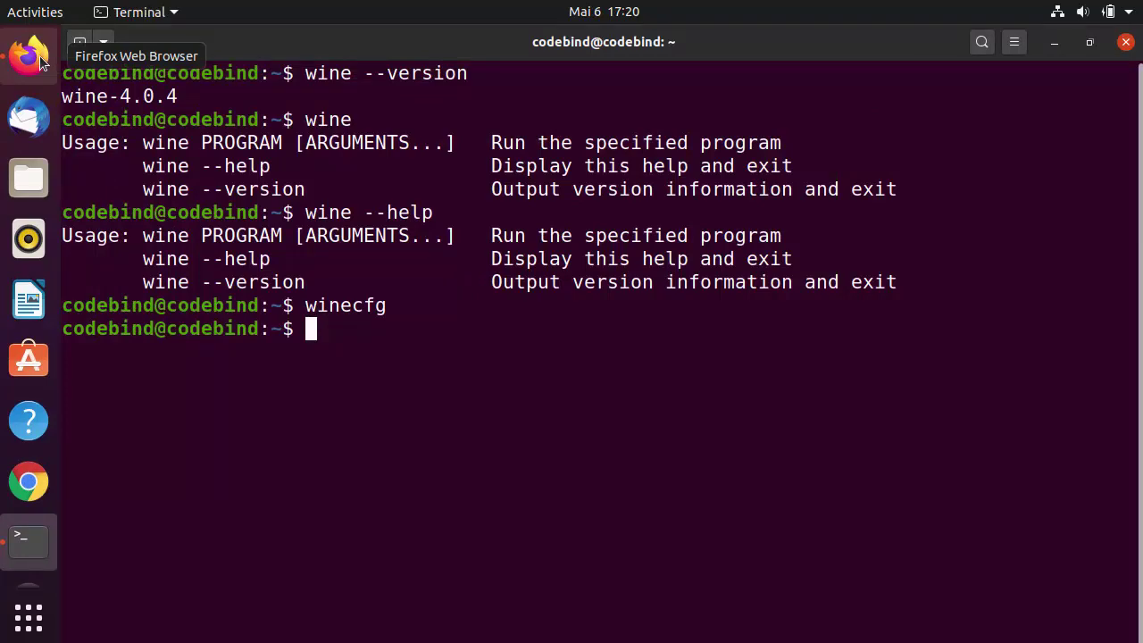
# In a new Firefox tab, type 'note' and search Google for the notepad++ suggestion
pyautogui.click(39, 59)
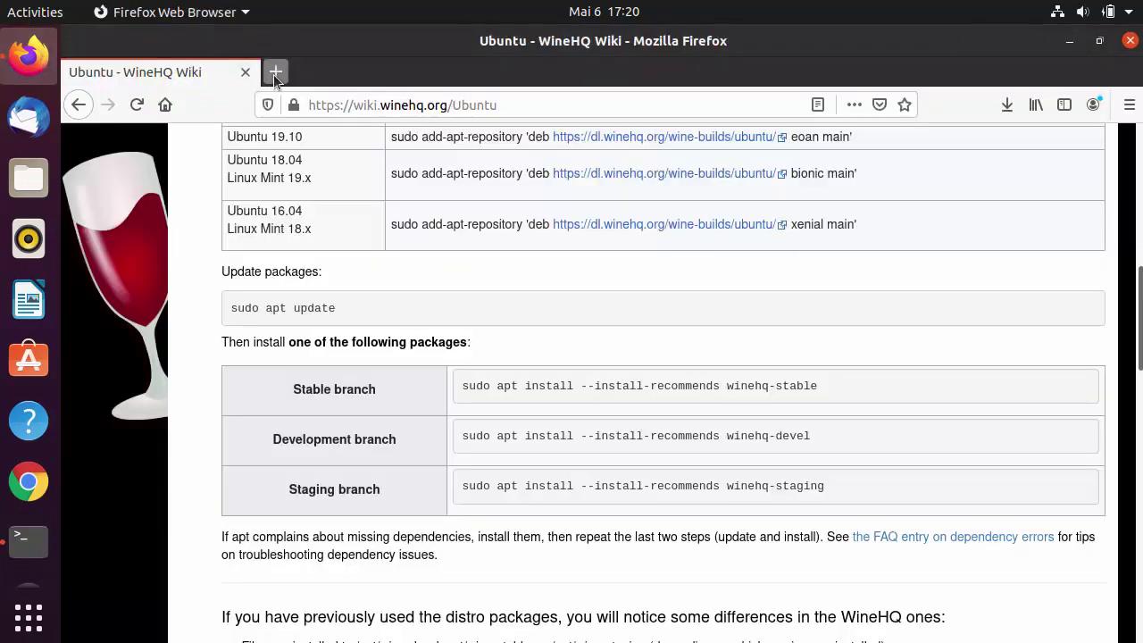
pyautogui.click(272, 73)
pyautogui.write('note')
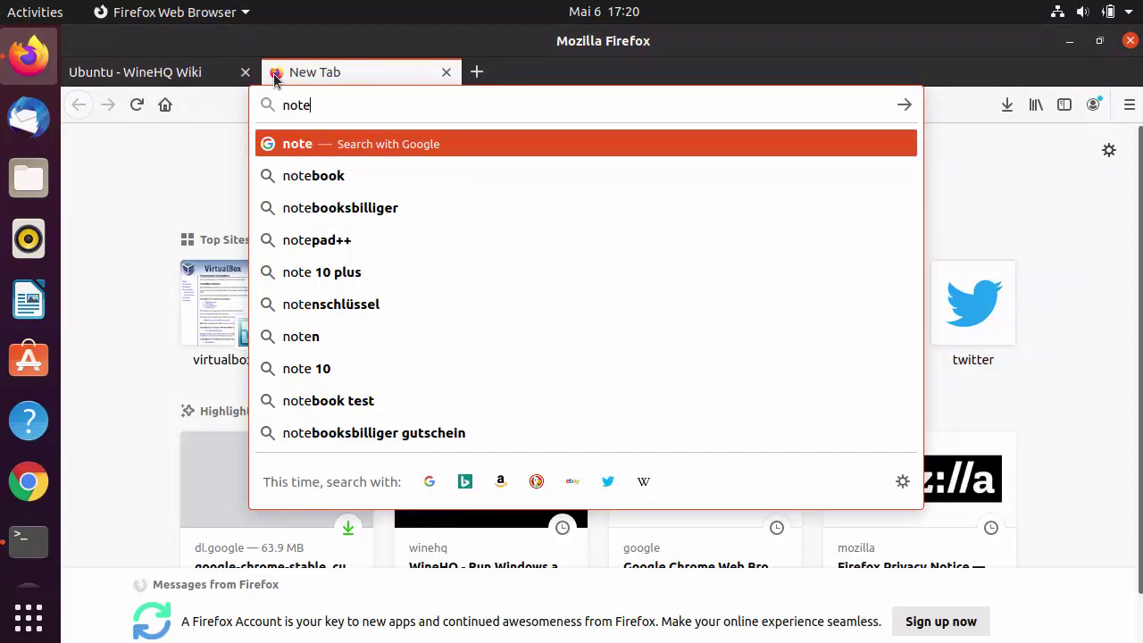
pyautogui.press('Down')
pyautogui.press('Down')
pyautogui.press('Down')
pyautogui.press('Return')
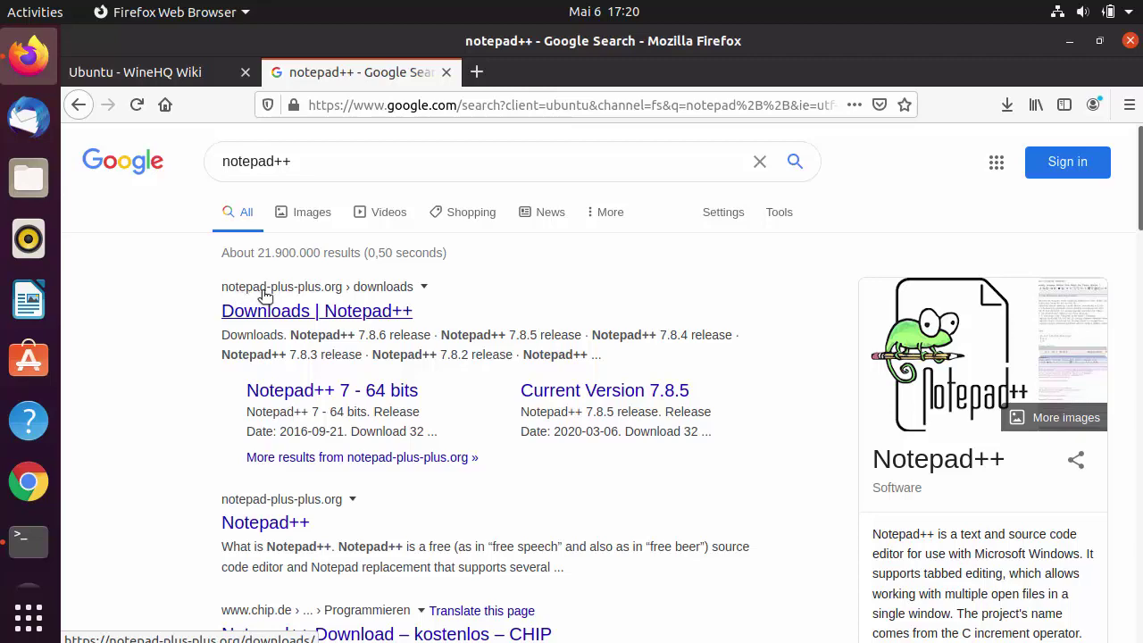
# Save the 32-bit npp.7.8.6.Installer.exe from the 7.8.6 release page and view downloads
pyautogui.click(316, 319)
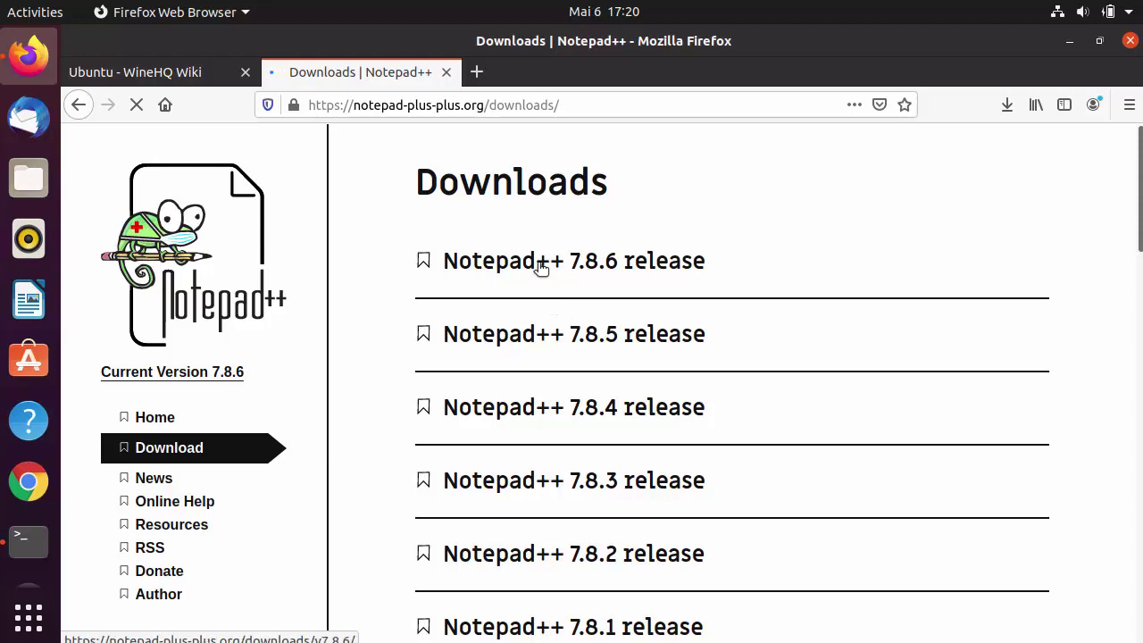
pyautogui.click(540, 264)
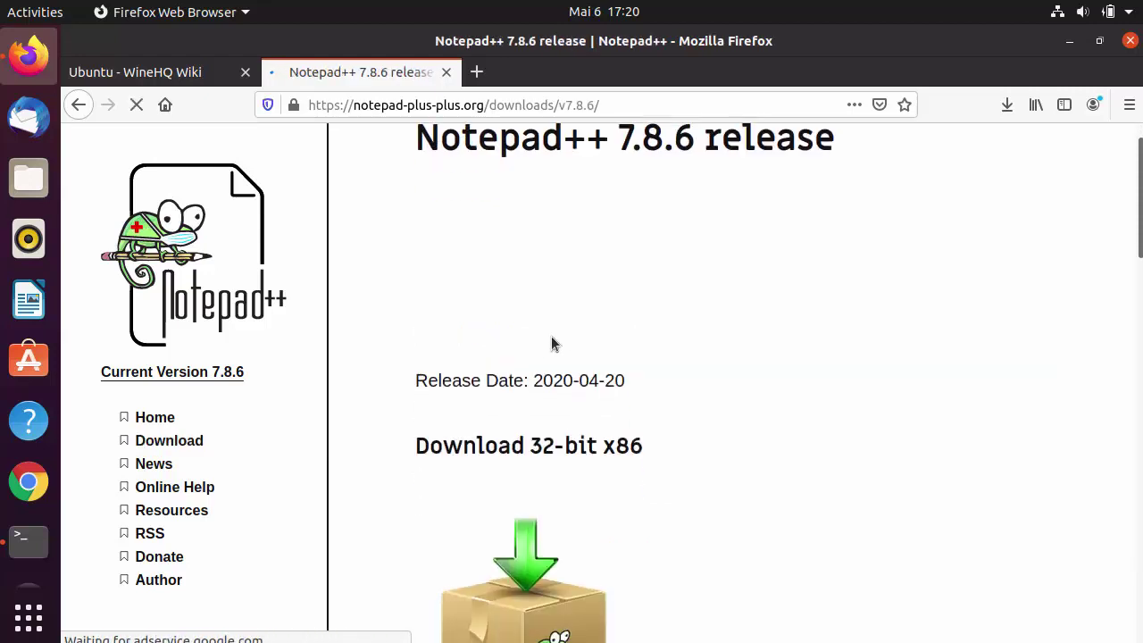
pyautogui.scroll(-5, 551, 344)
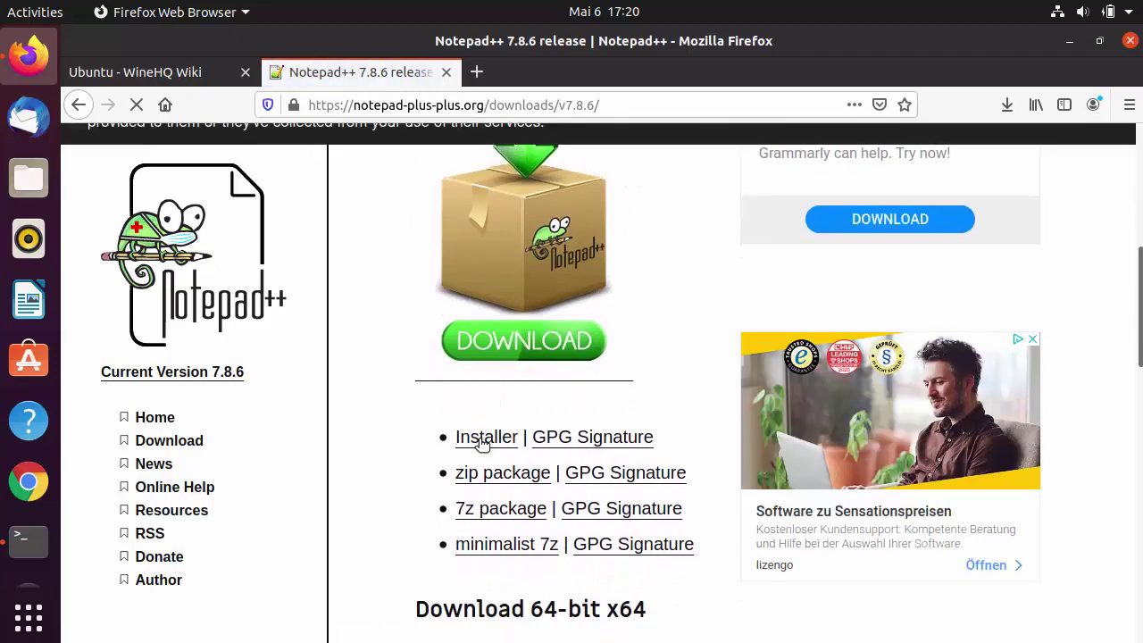
pyautogui.click(483, 441)
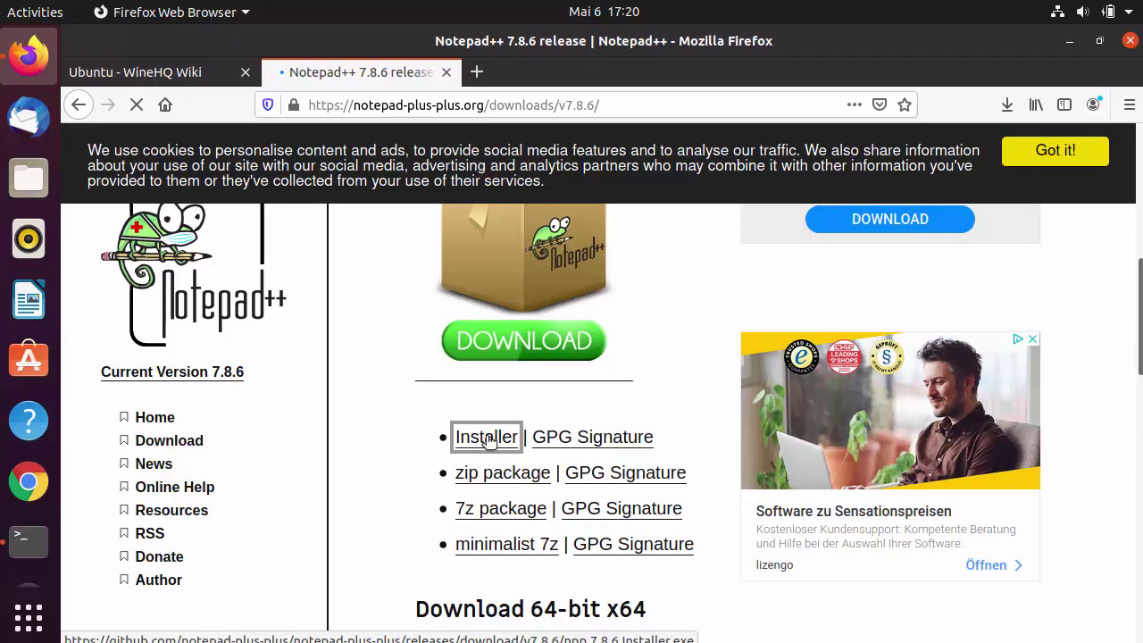
pyautogui.click(439, 378)
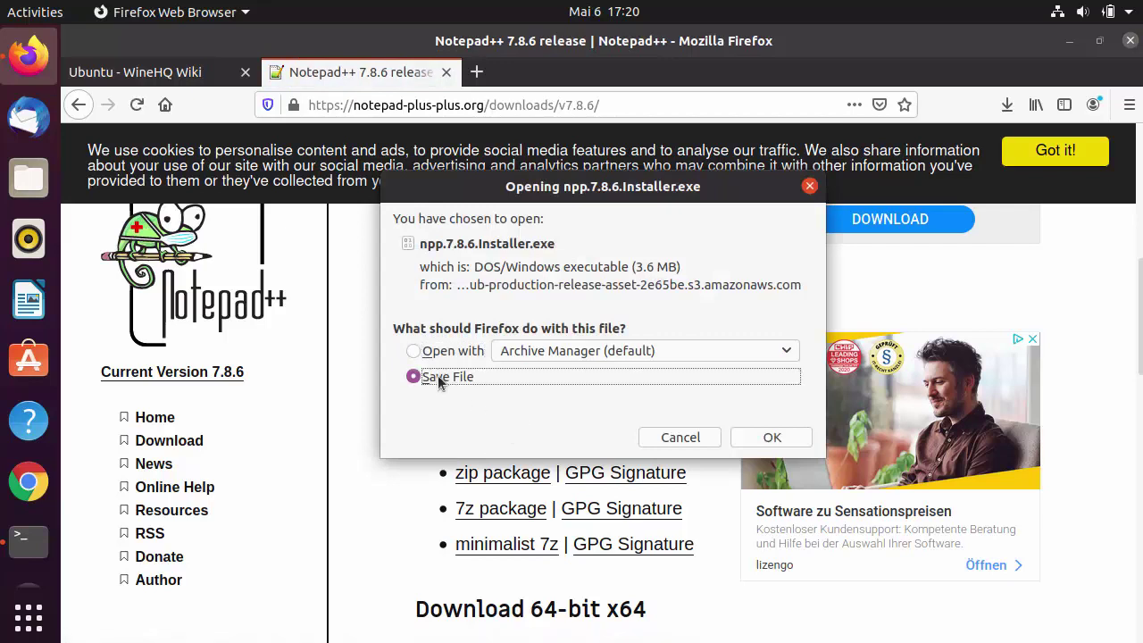
pyautogui.click(771, 437)
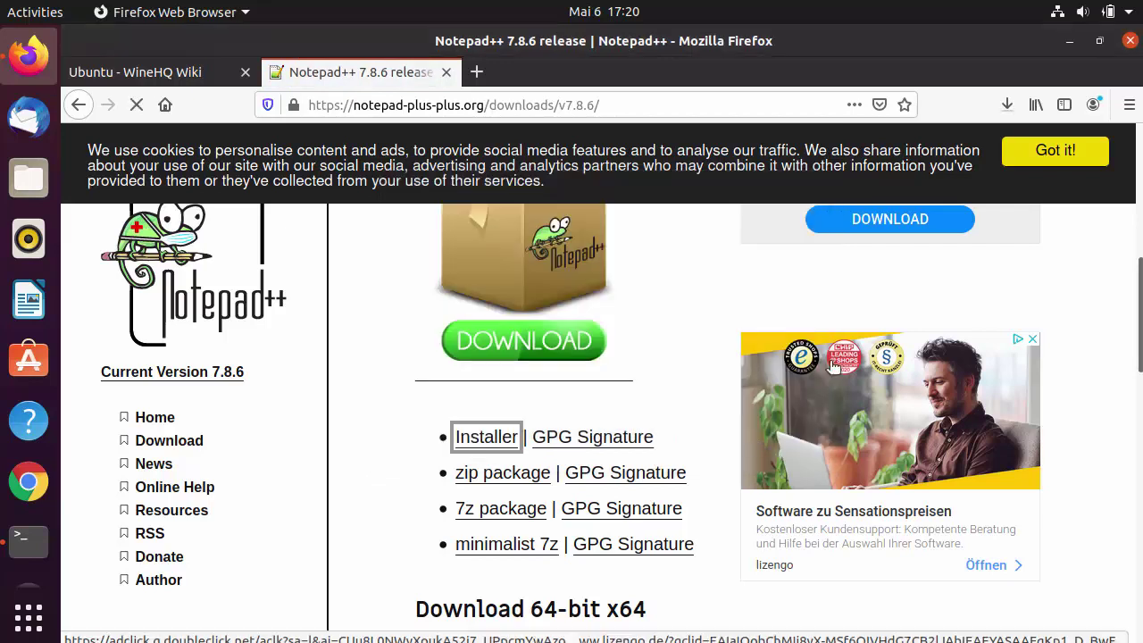
pyautogui.click(1055, 150)
pyautogui.click(1007, 105)
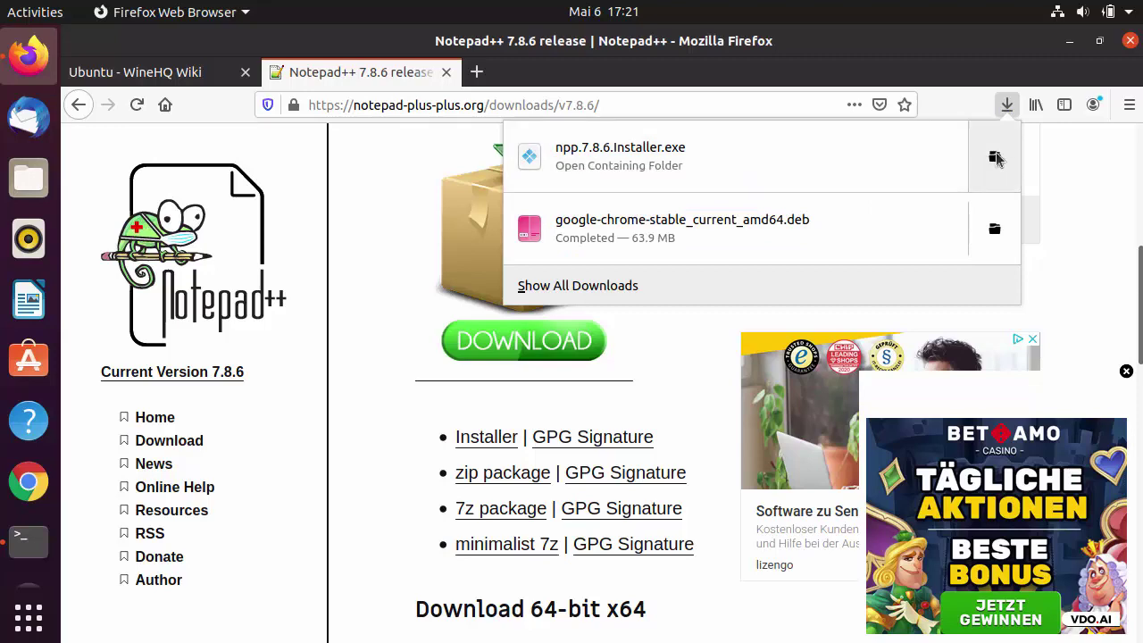
# Run npp.7.8.6.Installer.exe from its folder using Wine Windows Program Loader
pyautogui.click(996, 158)
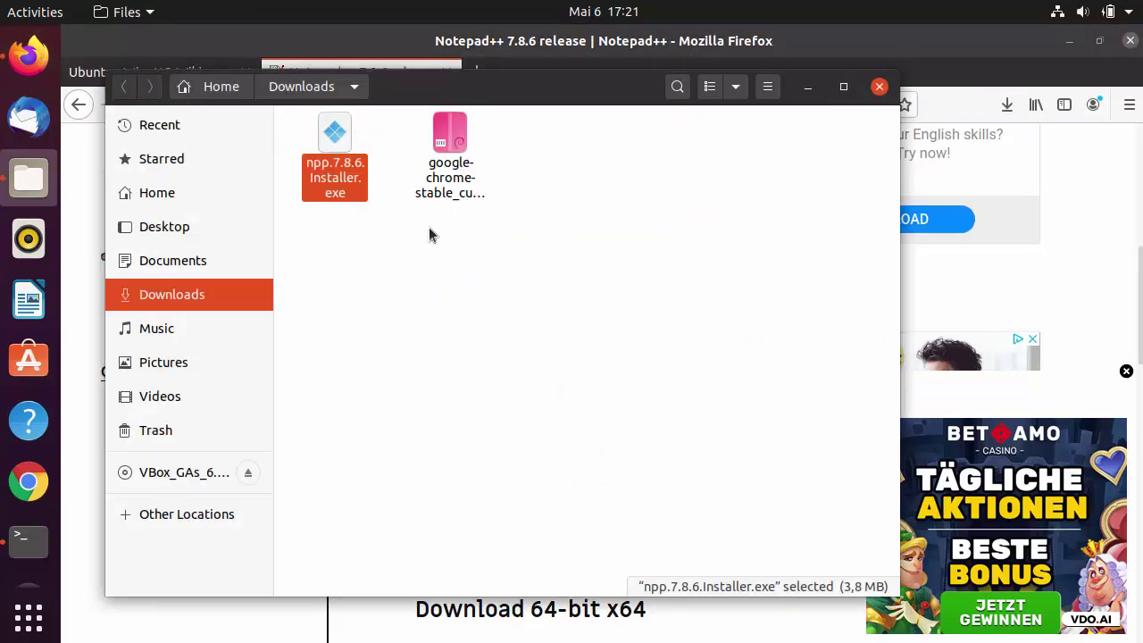
pyautogui.rightClick(333, 184)
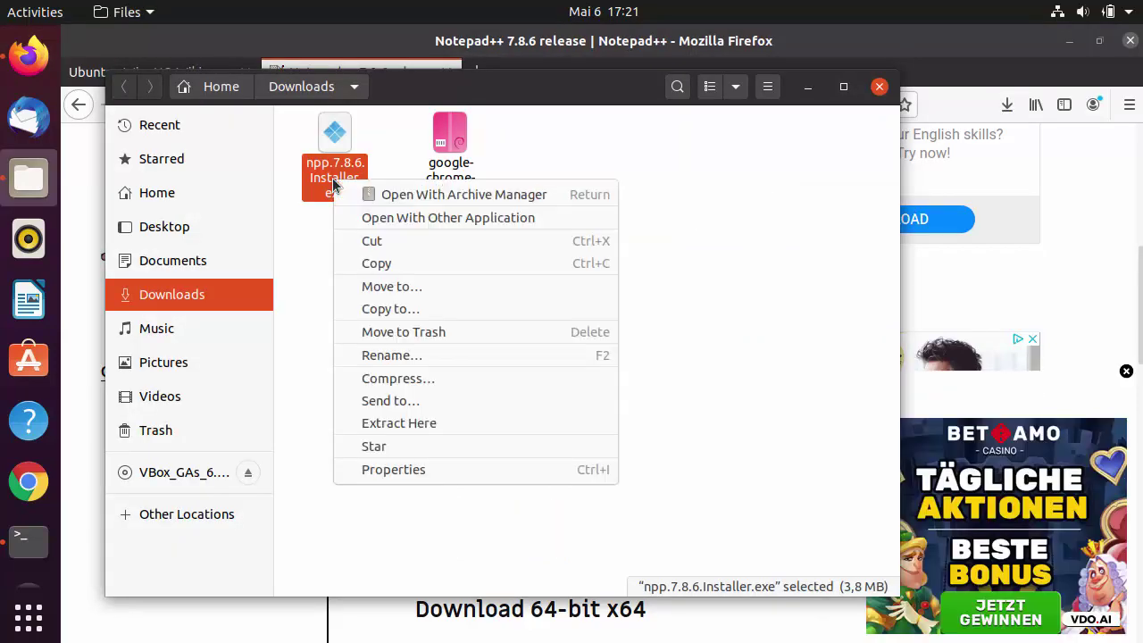
pyautogui.click(381, 221)
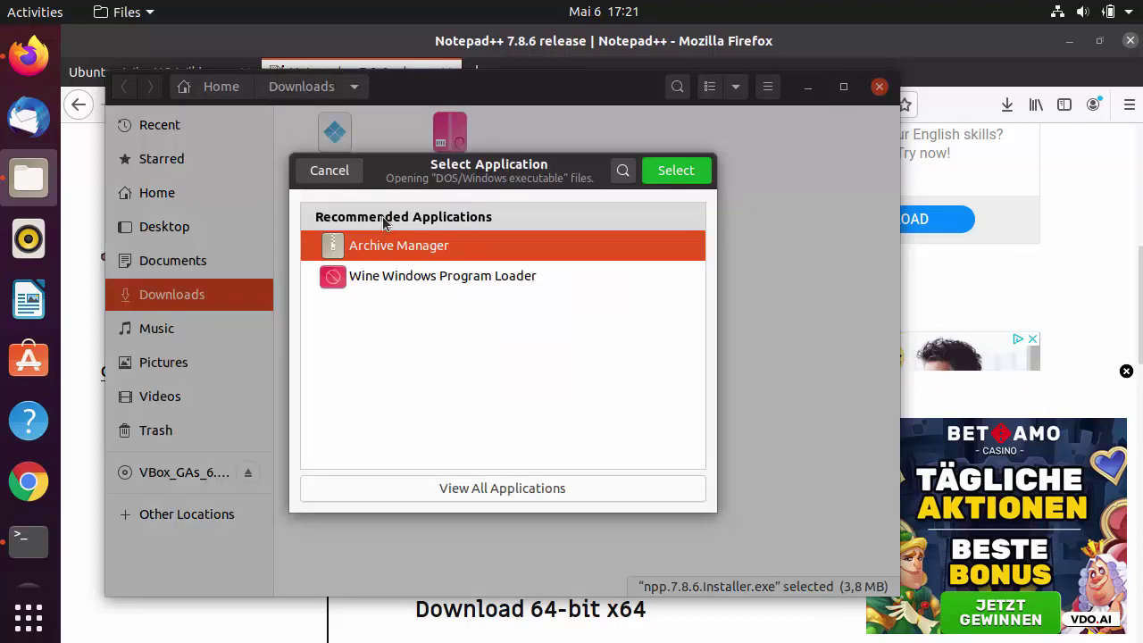
pyautogui.click(401, 286)
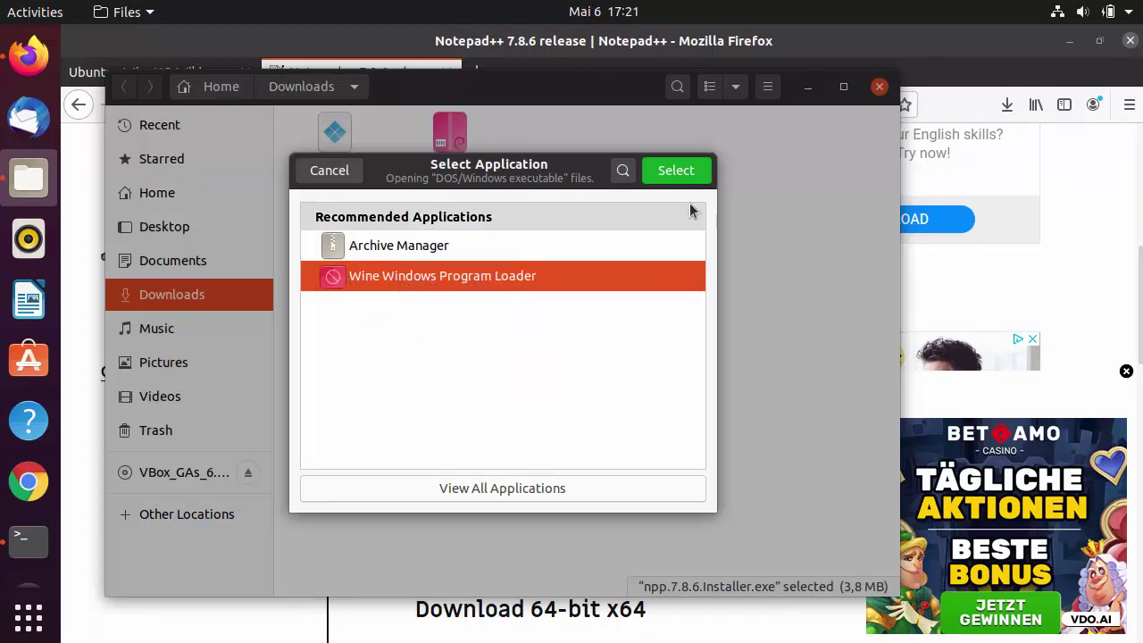
pyautogui.click(677, 170)
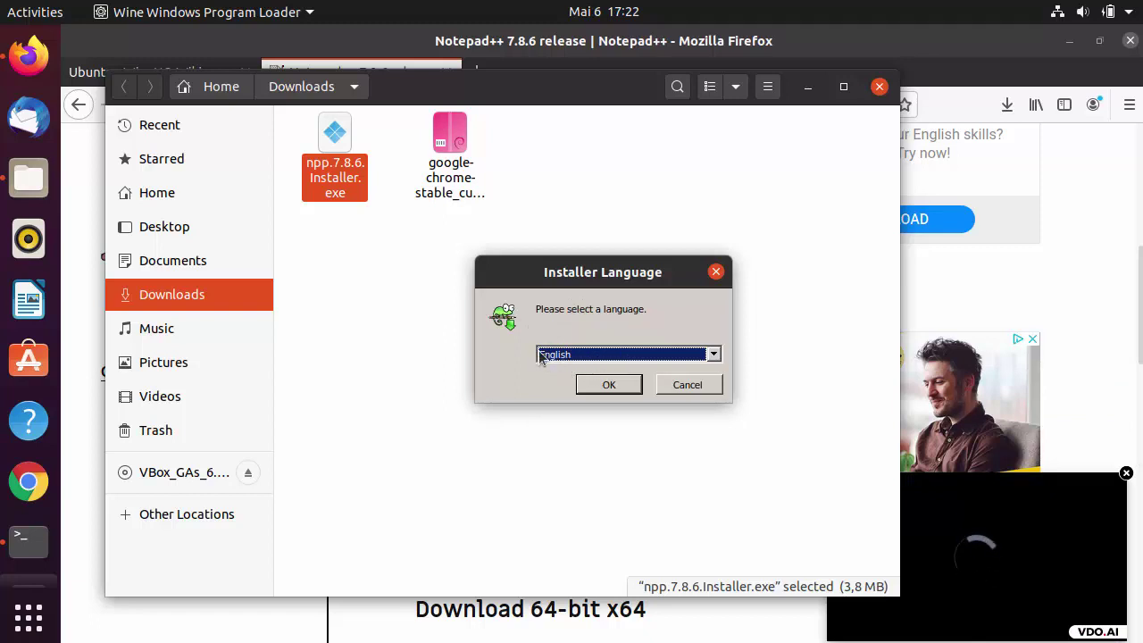
# Install Notepad++ in English with default folder and components plus a desktop shortcut
pyautogui.click(606, 389)
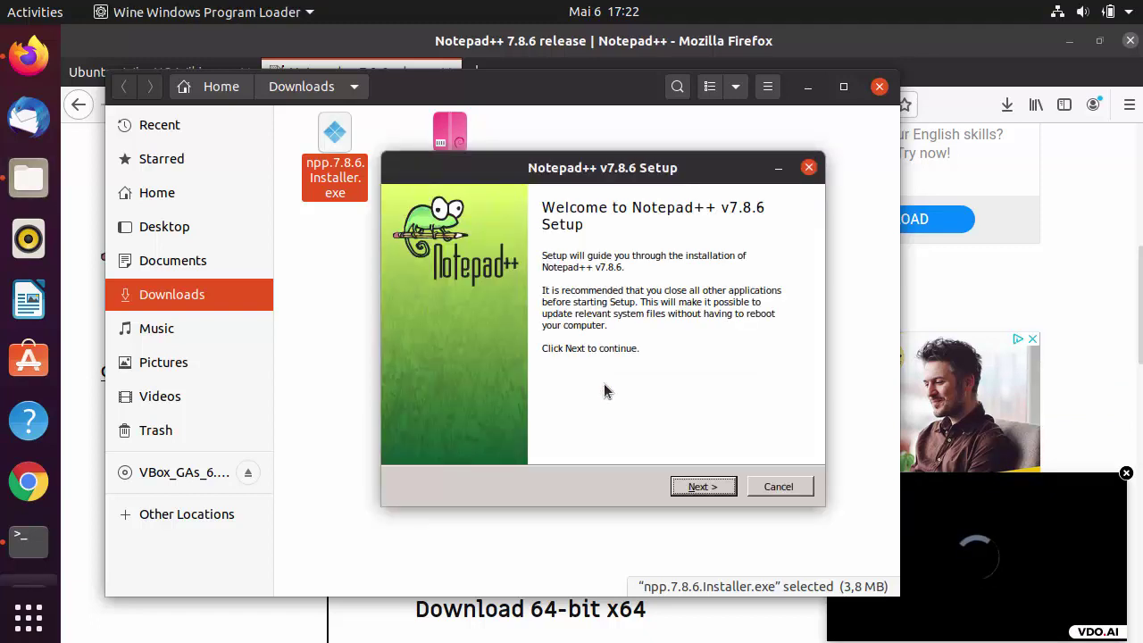
pyautogui.click(689, 483)
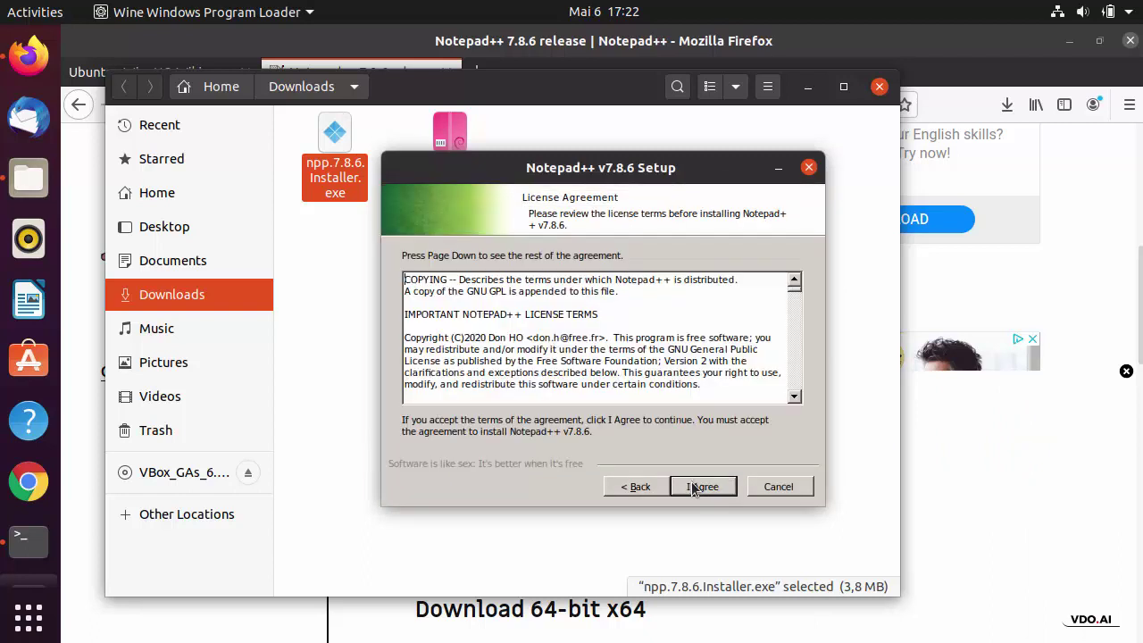
pyautogui.click(693, 488)
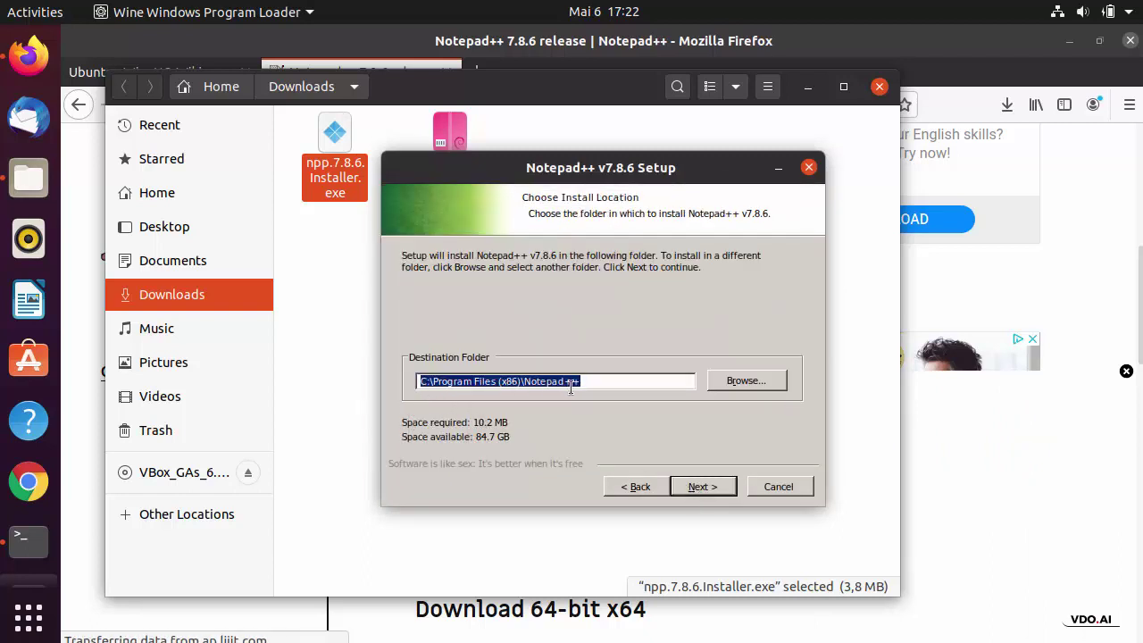
pyautogui.click(696, 488)
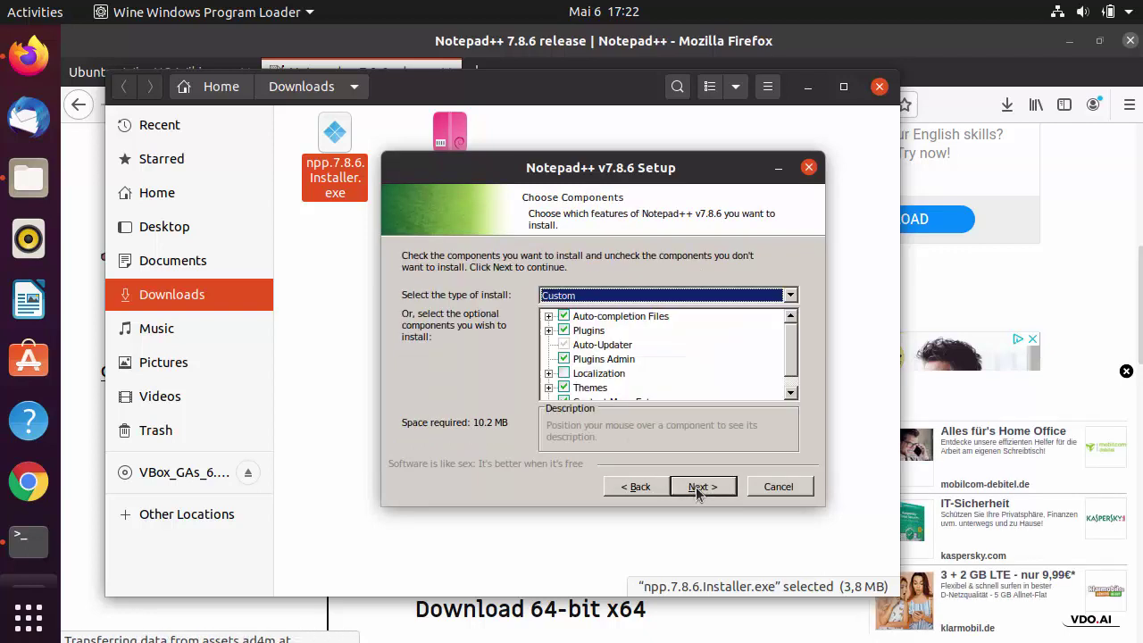
pyautogui.click(698, 489)
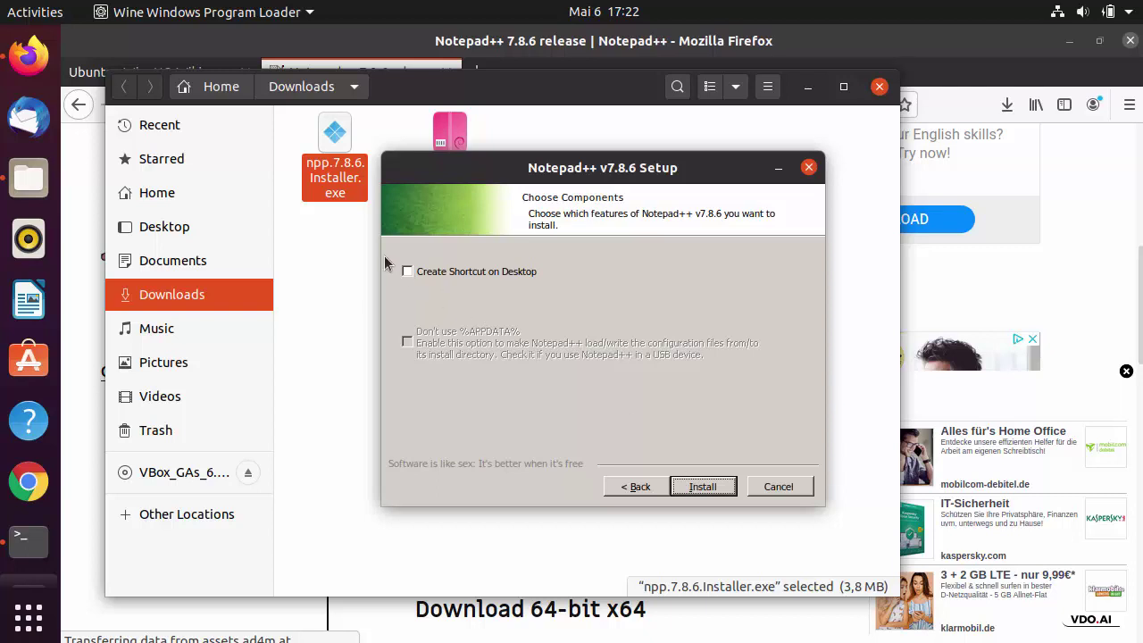
pyautogui.click(407, 273)
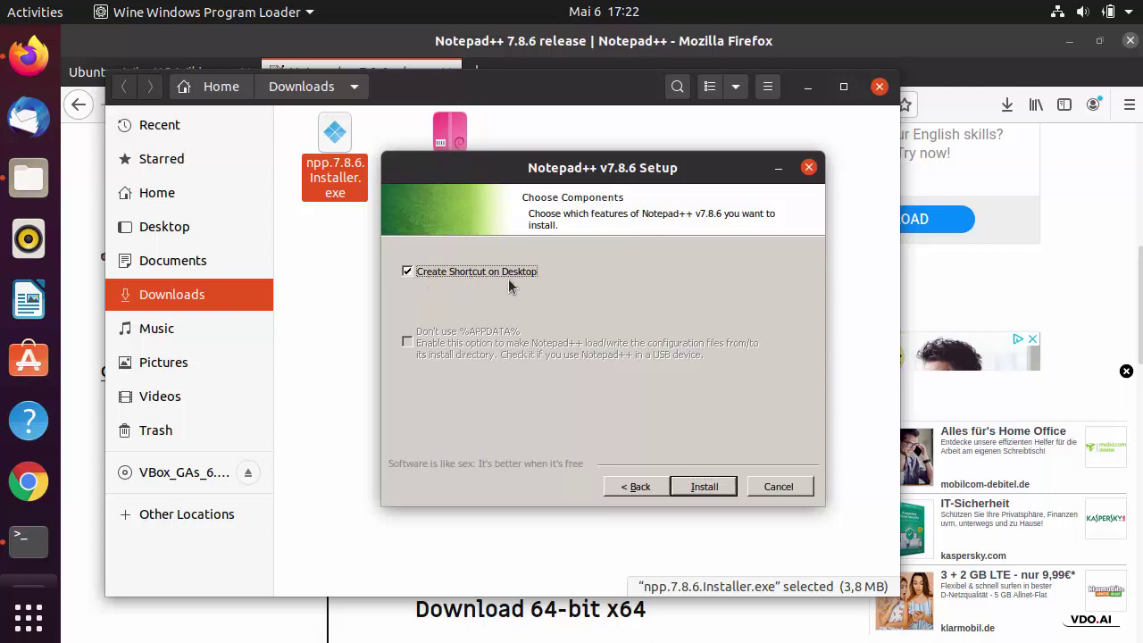
pyautogui.click(702, 487)
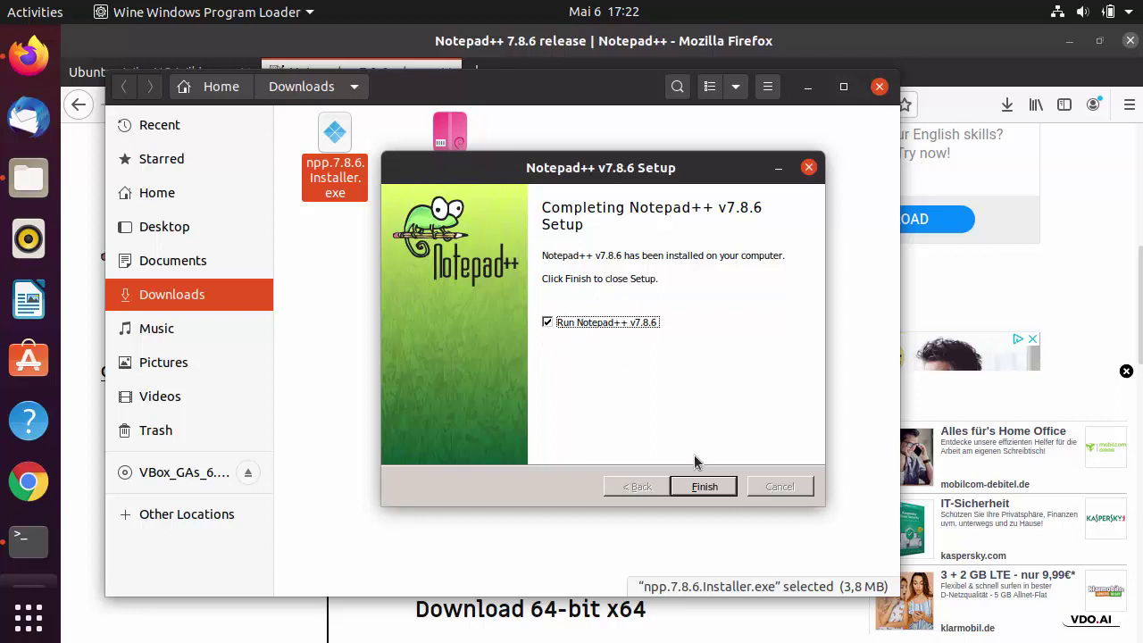
# Launch Notepad++ from setup, type 'sdfgsgdfsg' in a new document, then close it
pyautogui.click(705, 489)
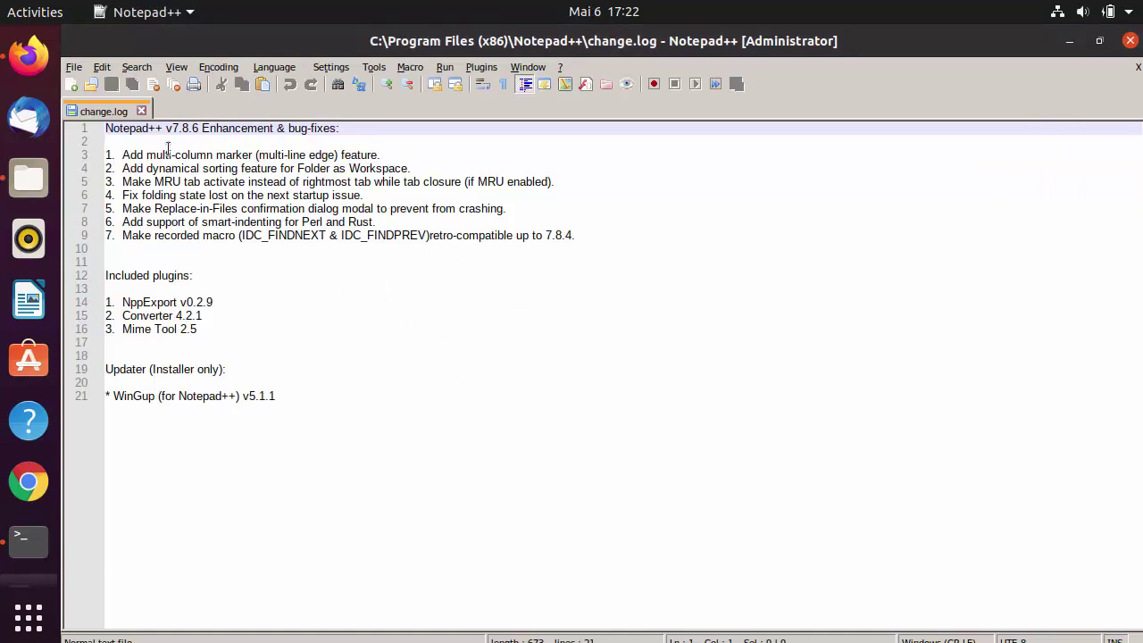
pyautogui.click(72, 86)
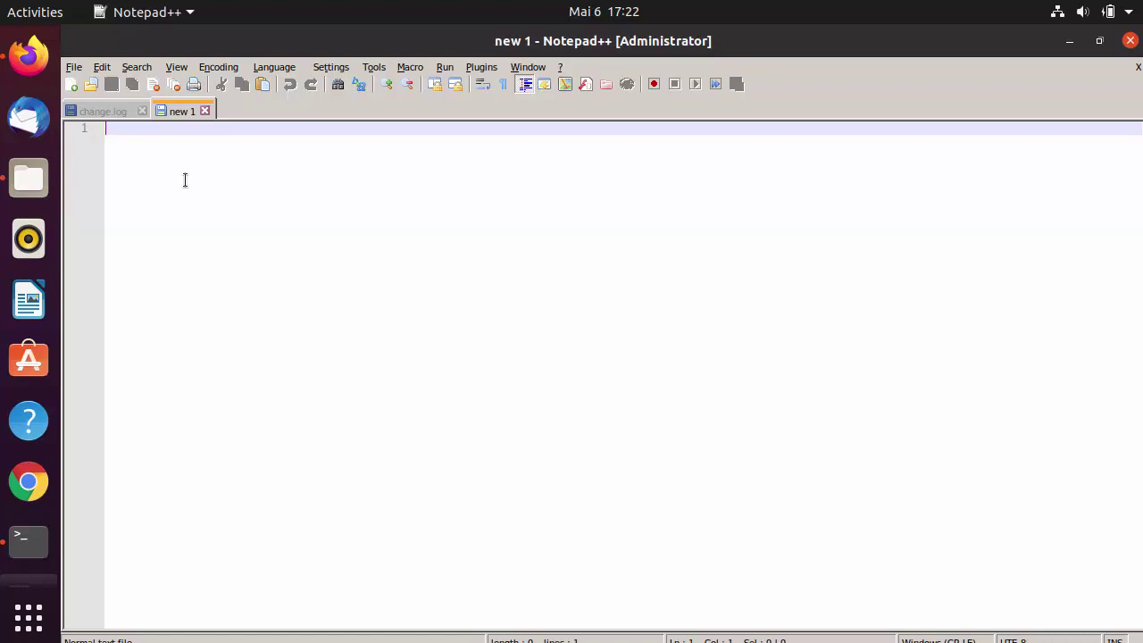
pyautogui.write('sdfgsgdfsg')
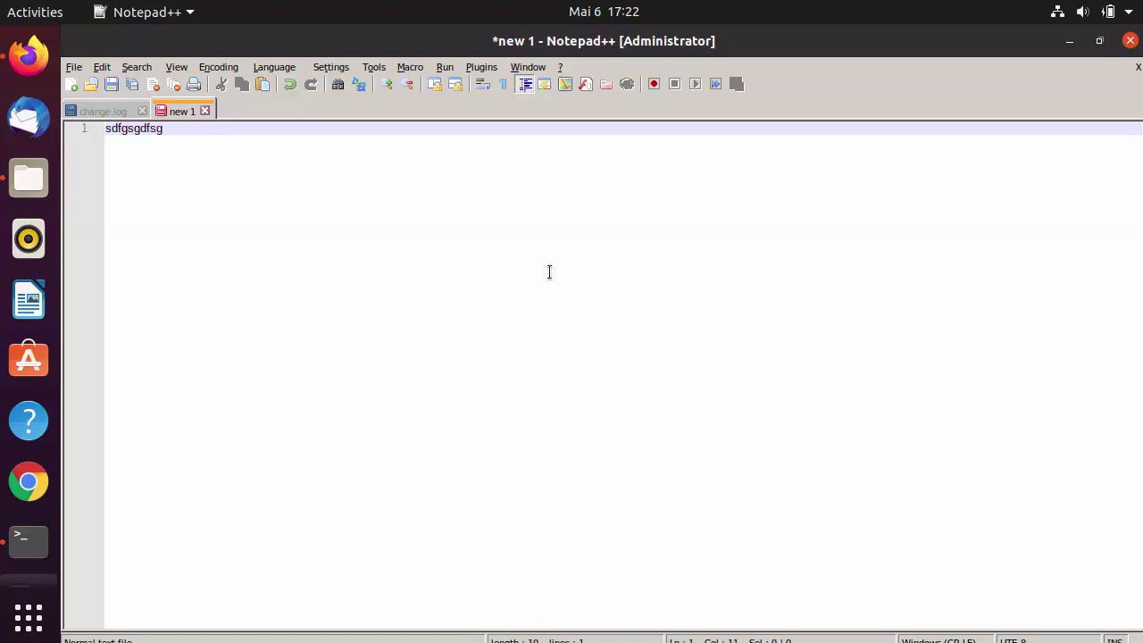
pyautogui.click(1128, 42)
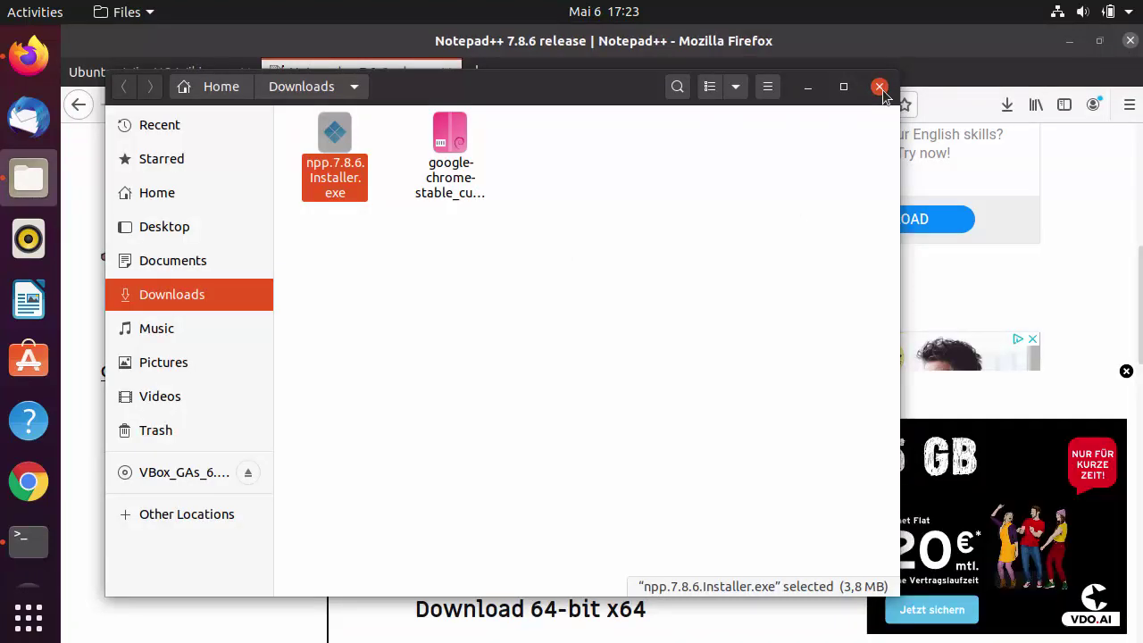
# Close Files, minimize Firefox and Terminal, then launch Notepad++ from the app grid
pyautogui.click(882, 89)
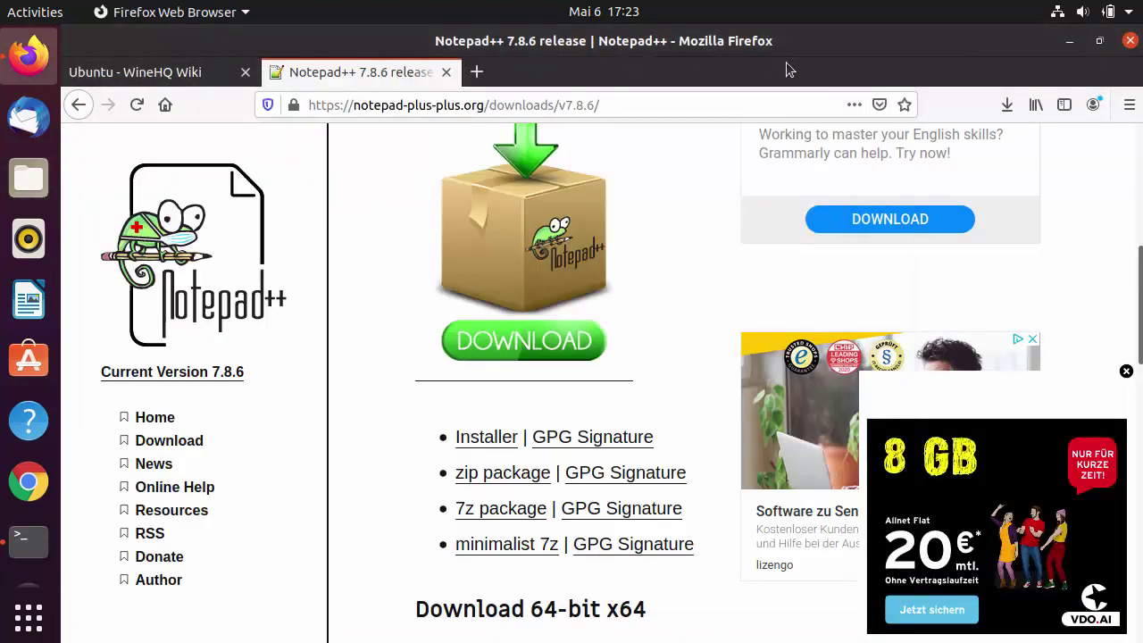
pyautogui.click(1069, 42)
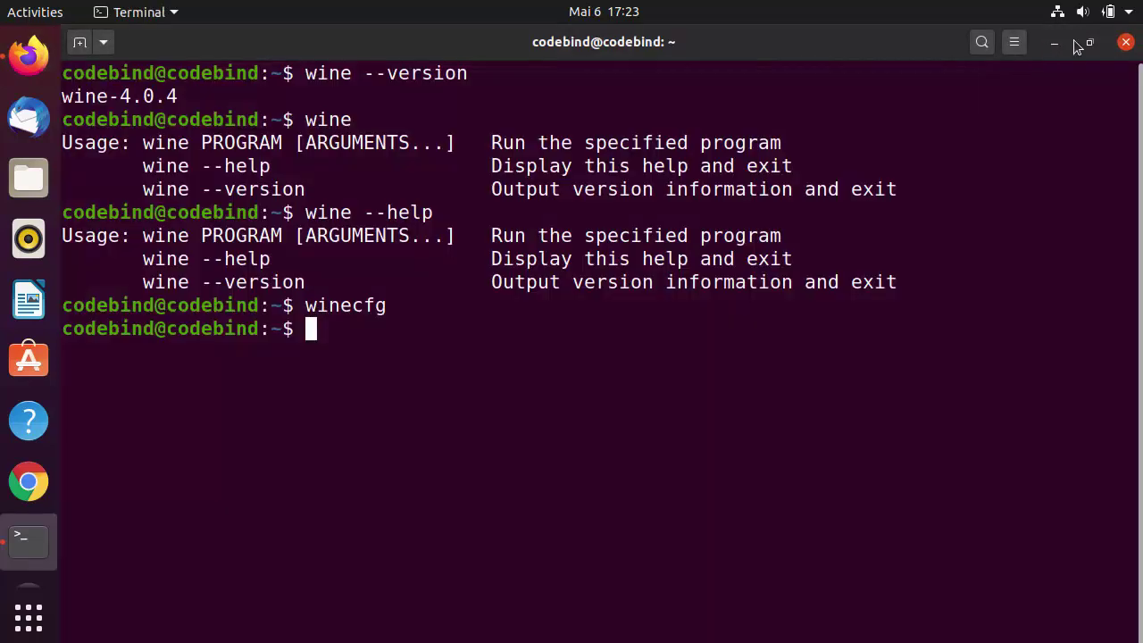
pyautogui.click(1055, 44)
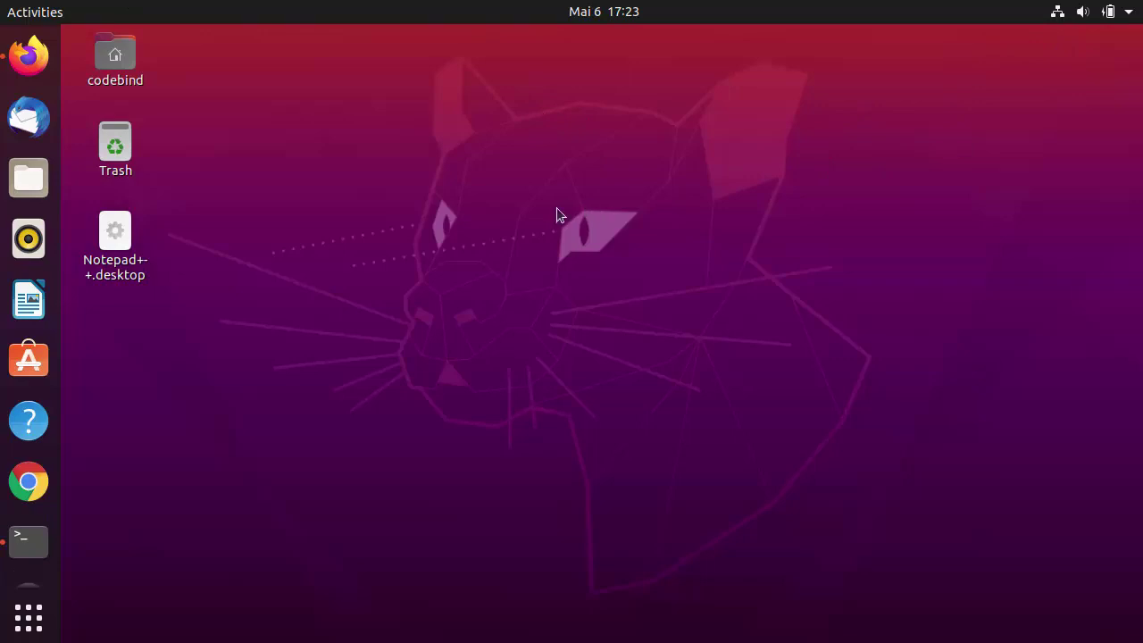
pyautogui.click(49, 623)
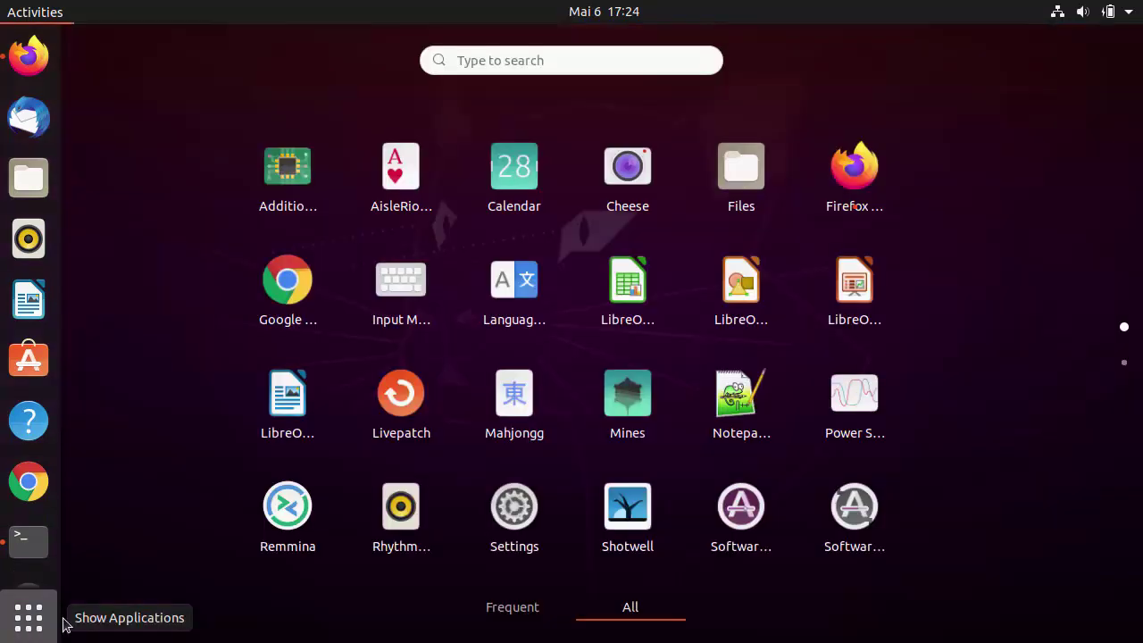
pyautogui.click(739, 411)
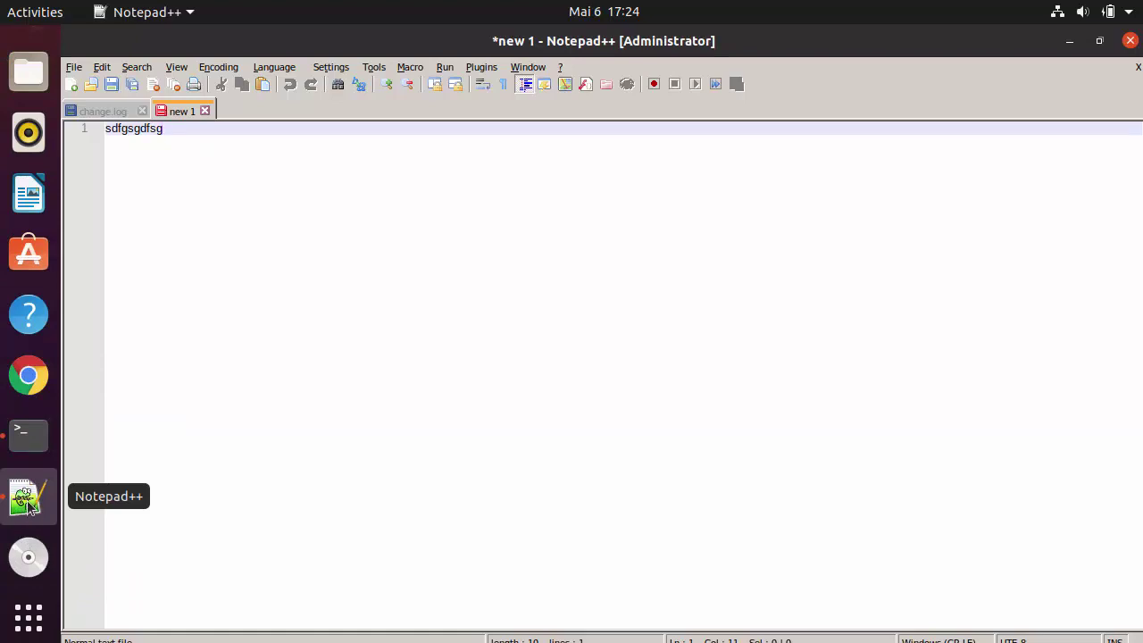
# Add Notepad++ to the dock favorites, then close it, relaunch it from the dock, and close it again
pyautogui.rightClick(29, 502)
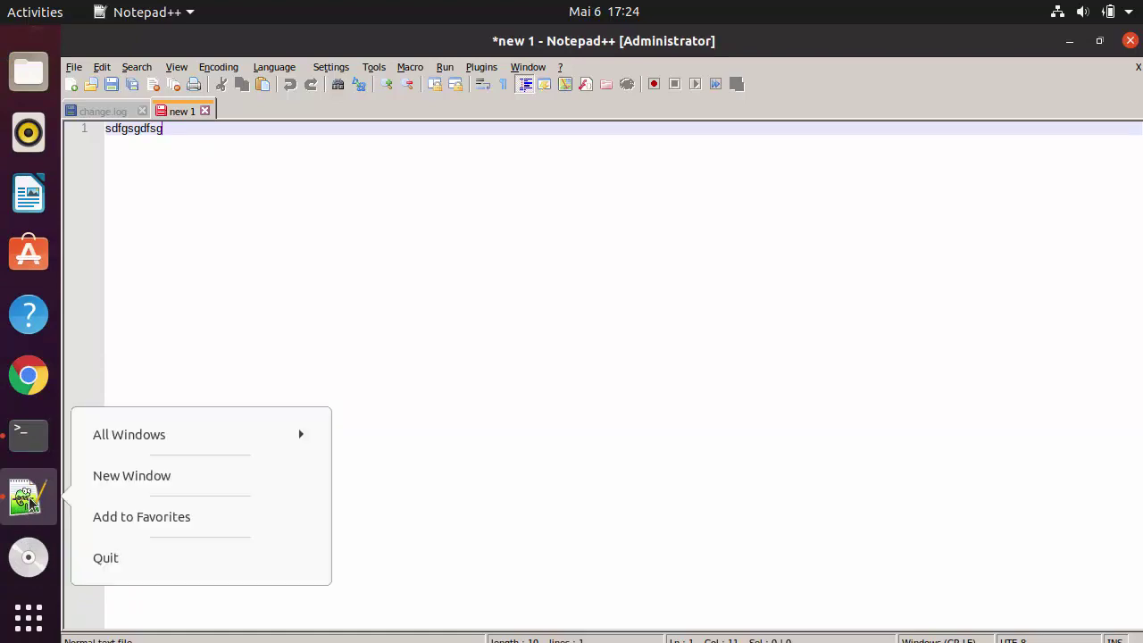
pyautogui.click(114, 525)
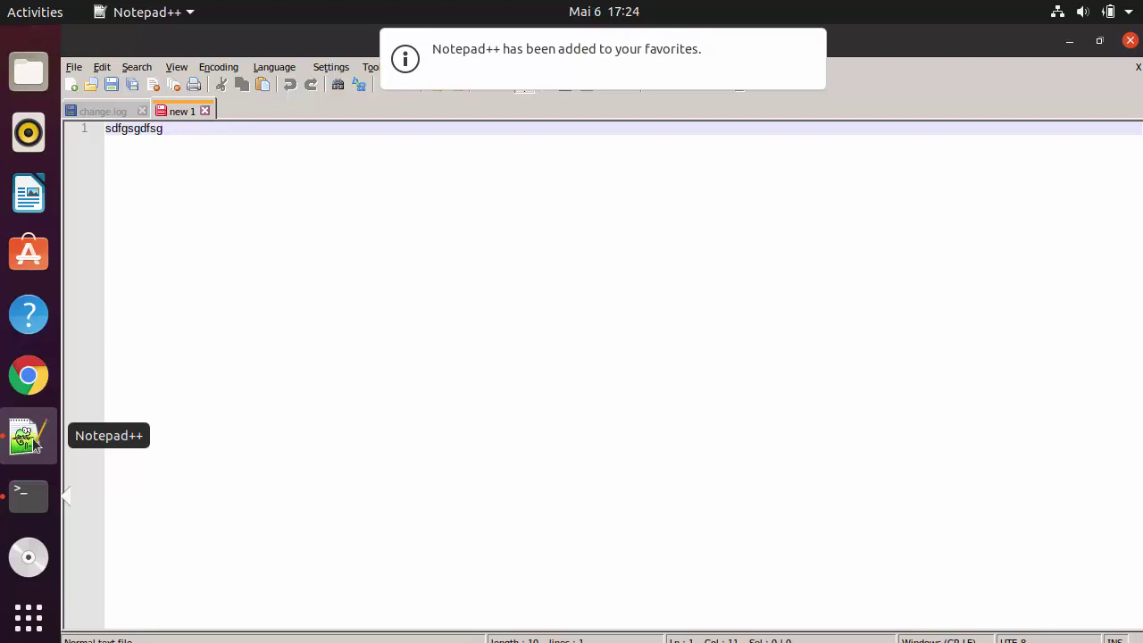
pyautogui.click(1130, 40)
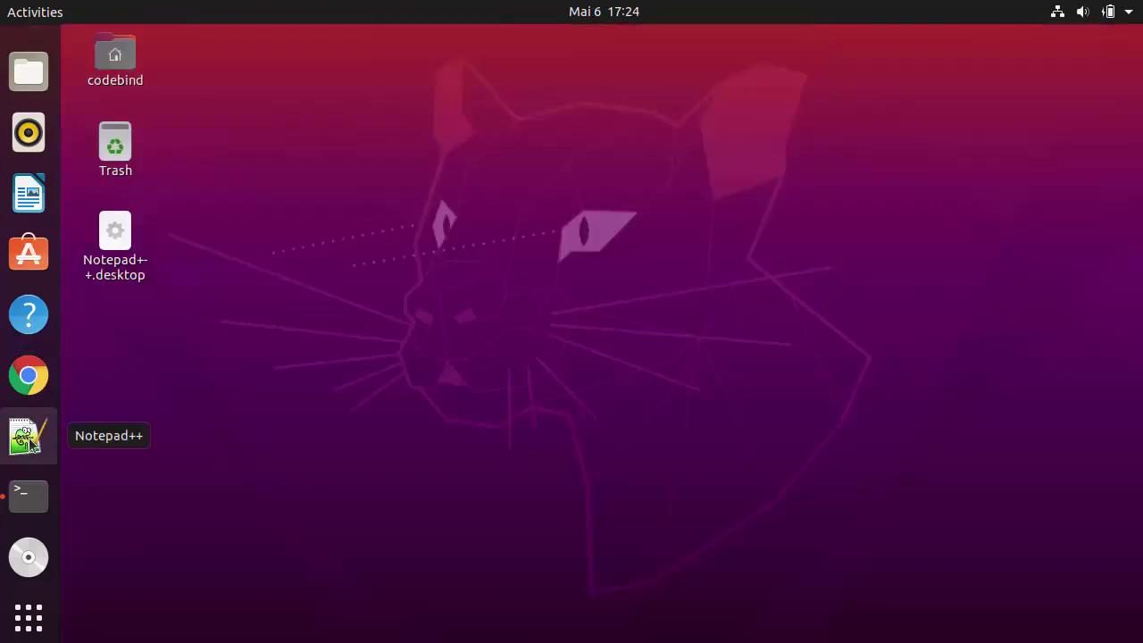
pyautogui.click(35, 438)
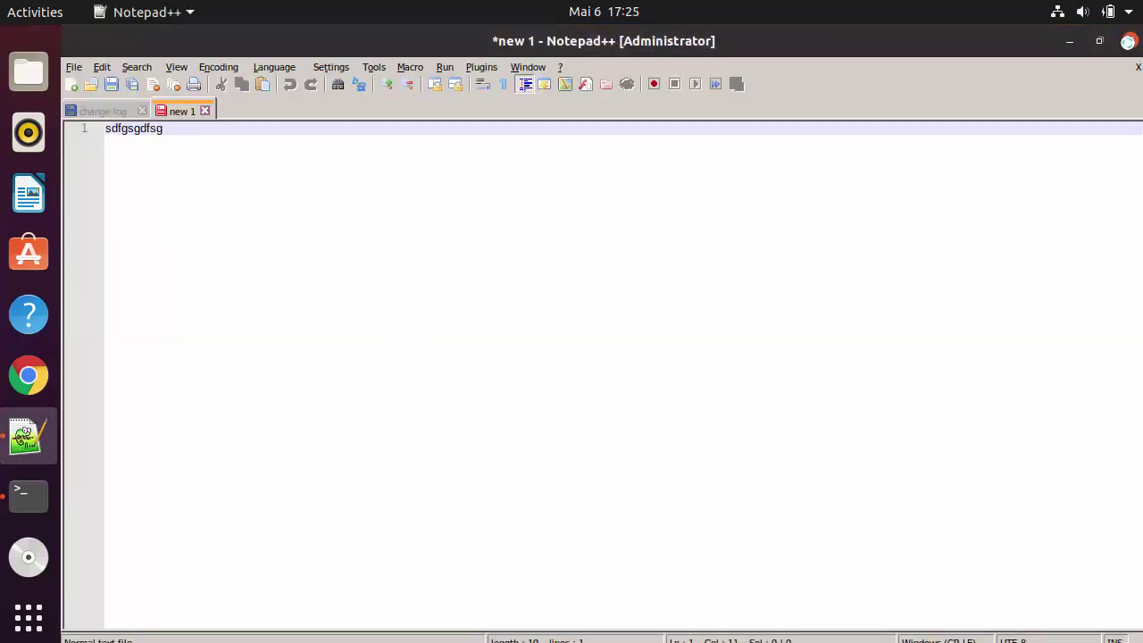
pyautogui.click(1130, 40)
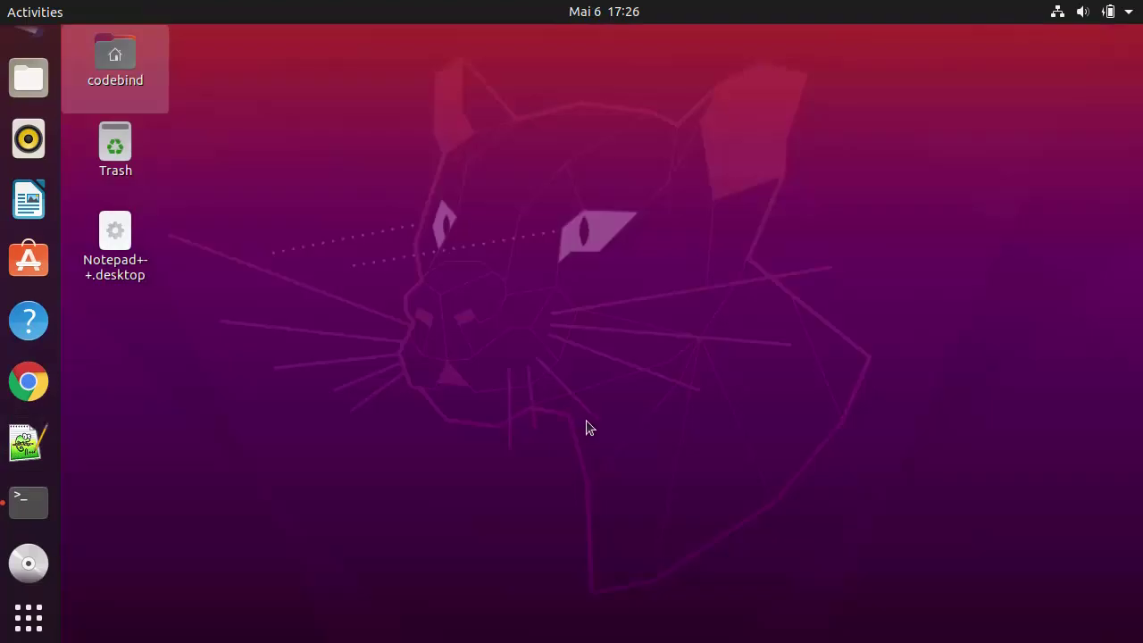